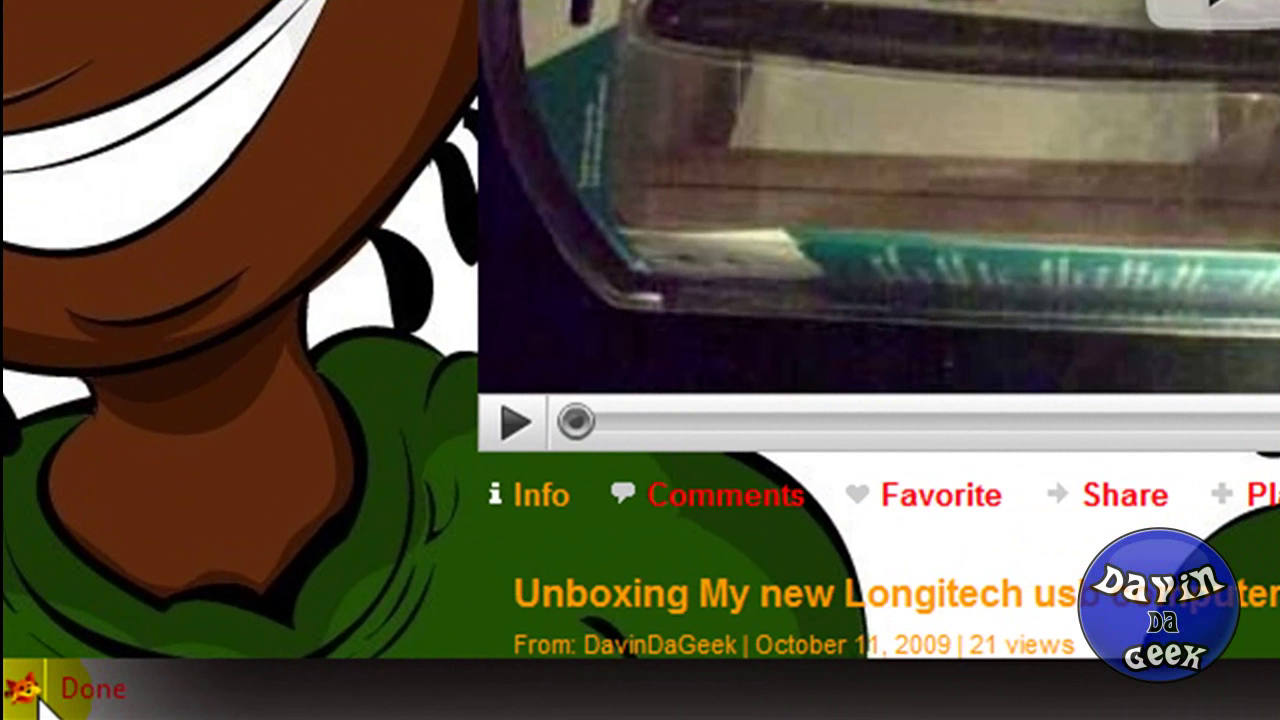
Open the Personas gallery and preview Groovy Blue, Abstract Black and Firefox B on the header.
click(30, 698)
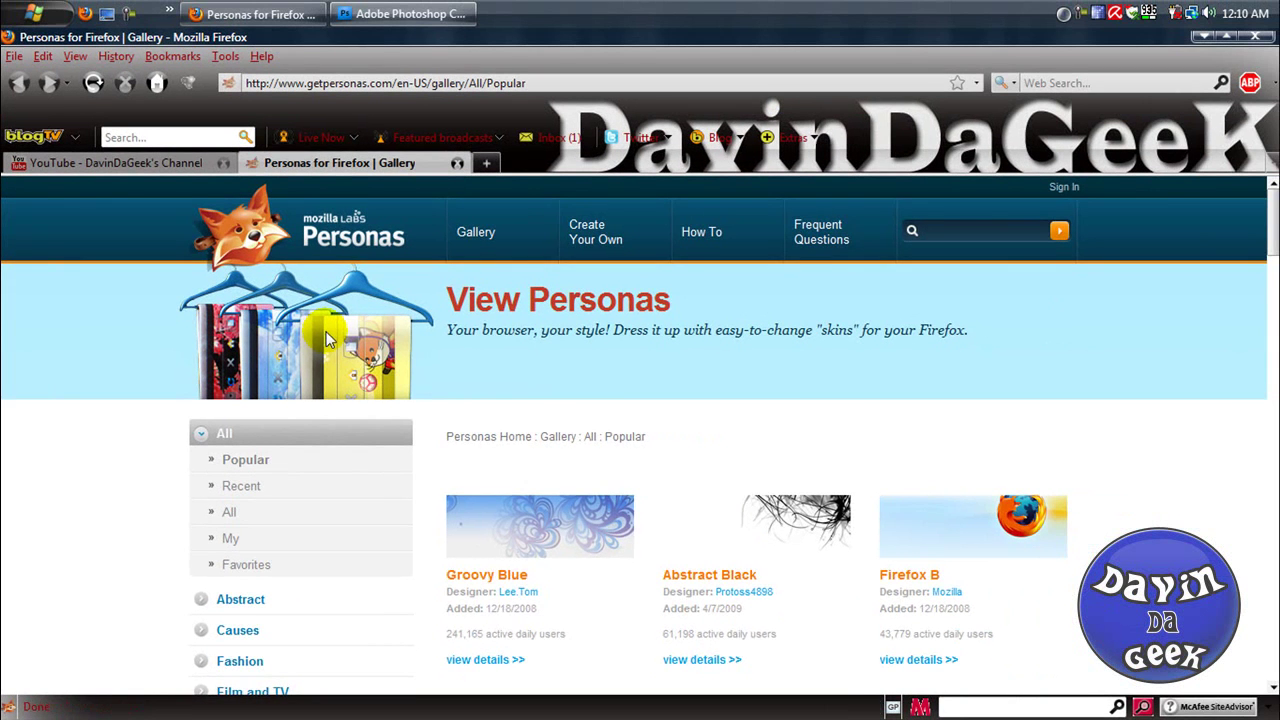
scroll(606, 371, down, 2)
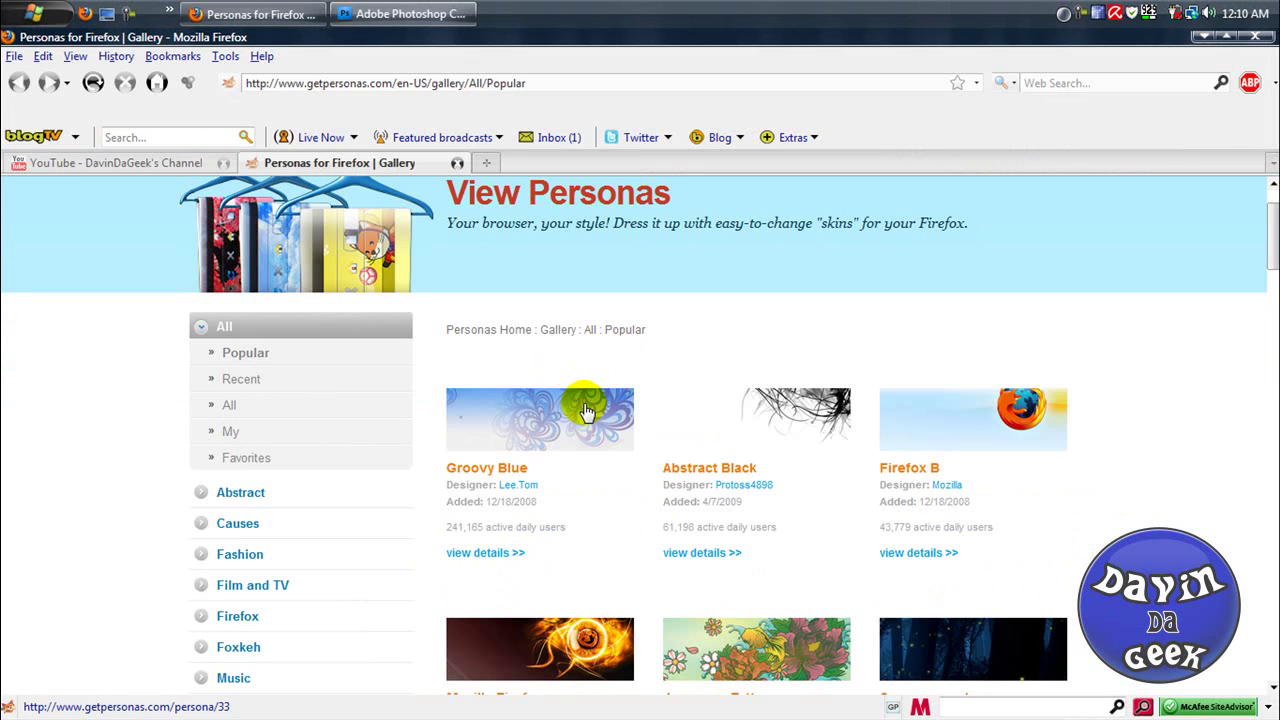
mouse_move(587, 412)
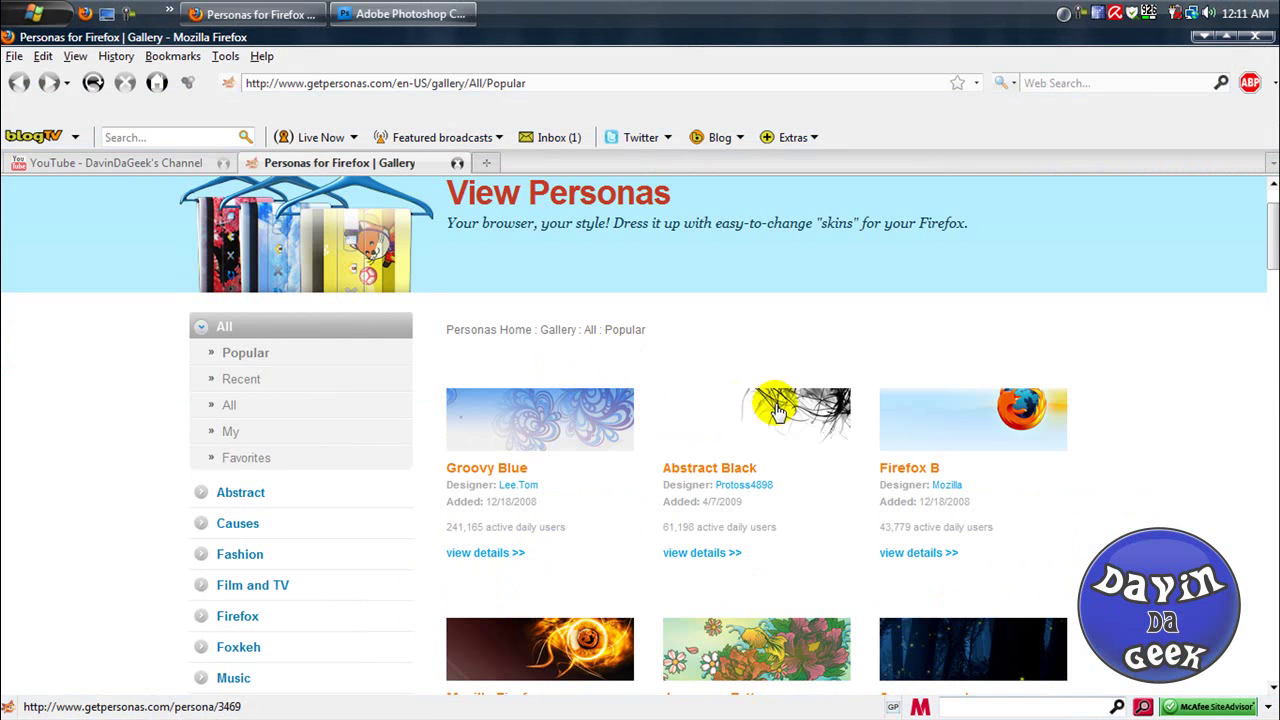
mouse_move(778, 412)
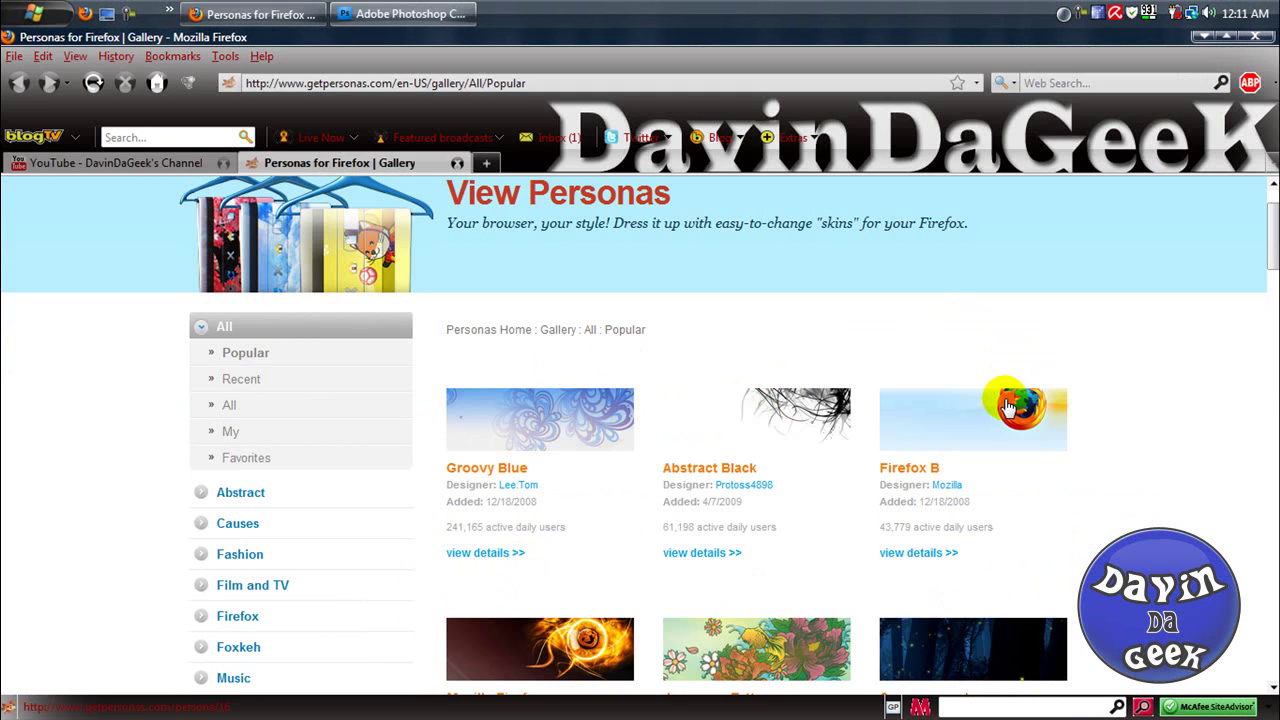
mouse_move(1007, 407)
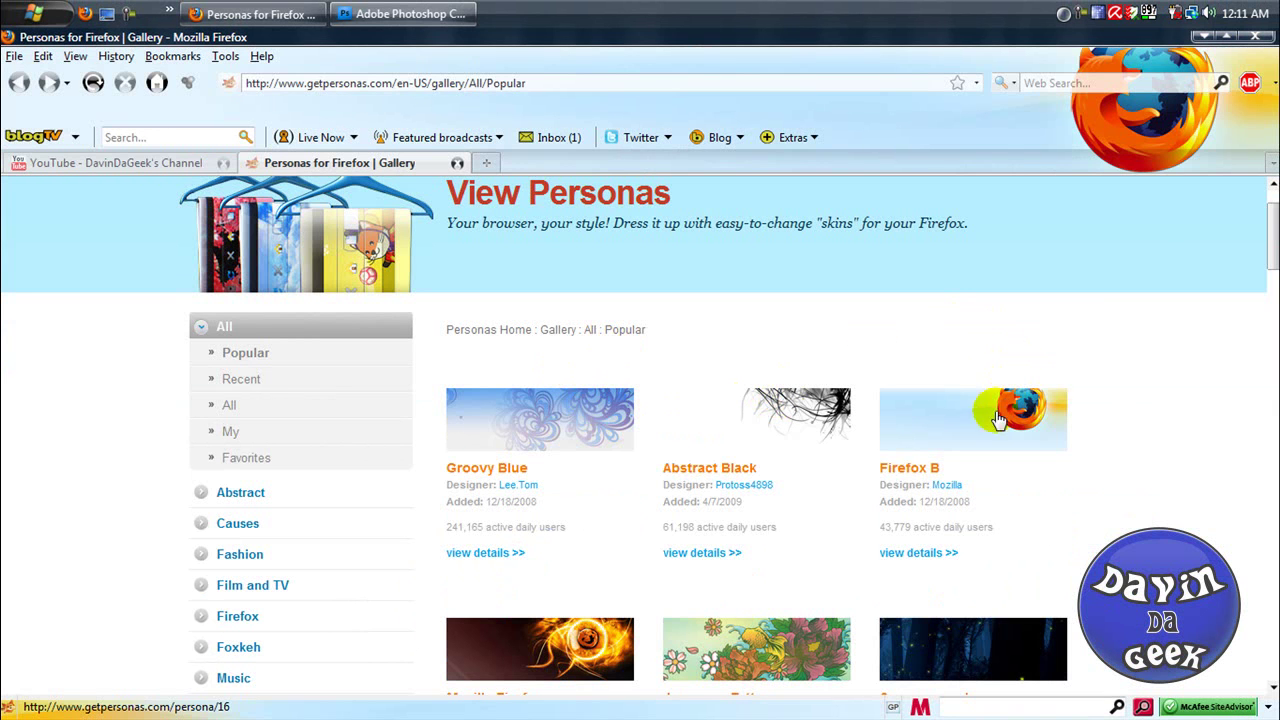
mouse_move(598, 658)
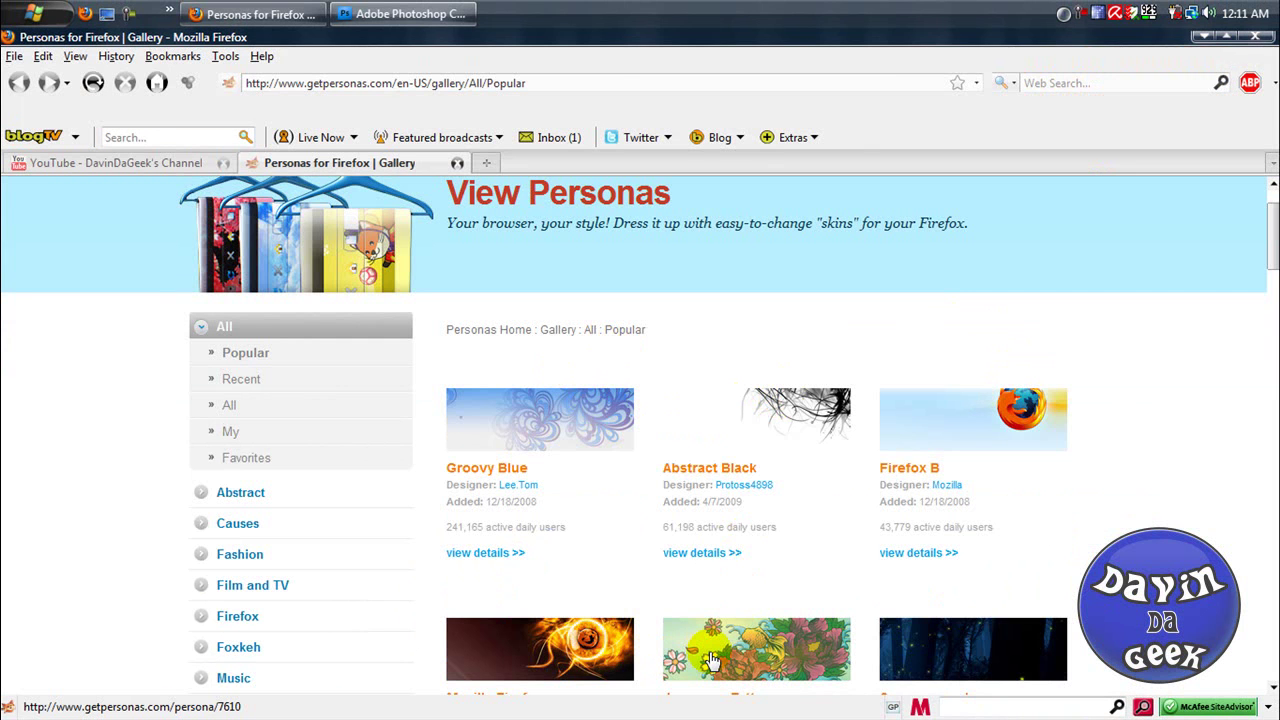
mouse_move(712, 660)
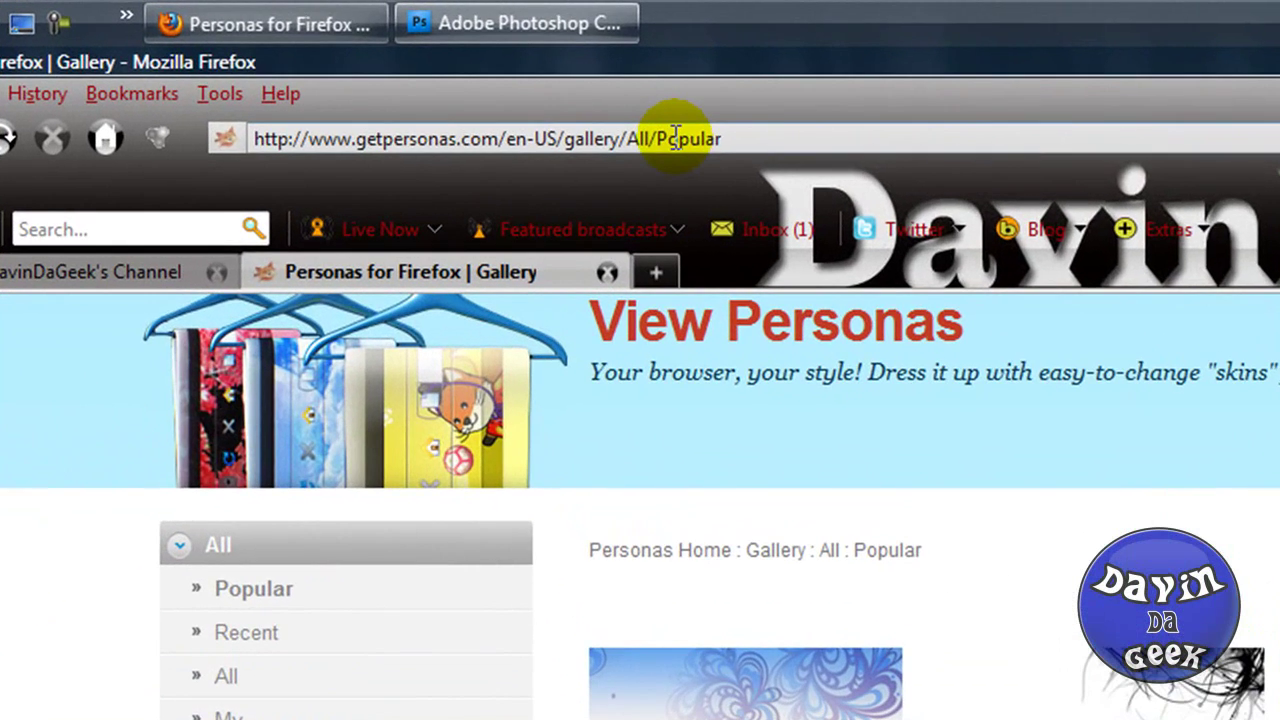
Go to the Customize Firefox page and open the Mozilla Add-ons site.
click(613, 117)
text(mo)
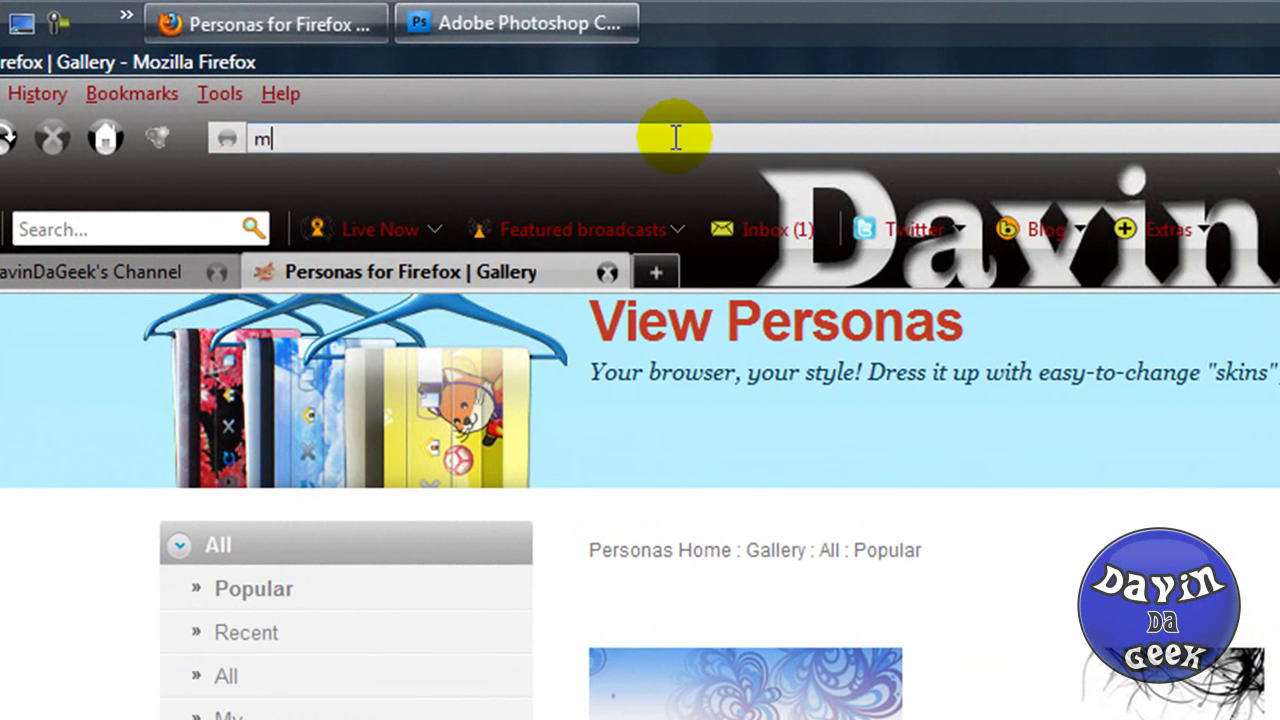
click(663, 172)
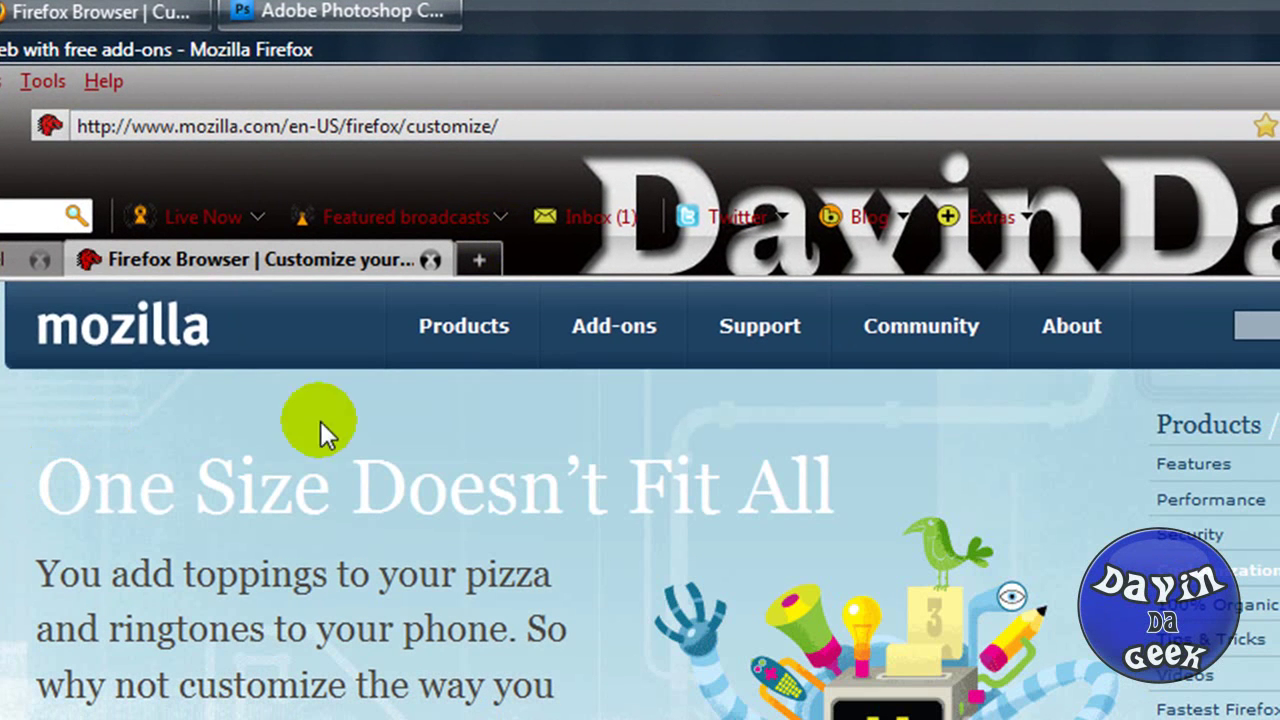
click(628, 340)
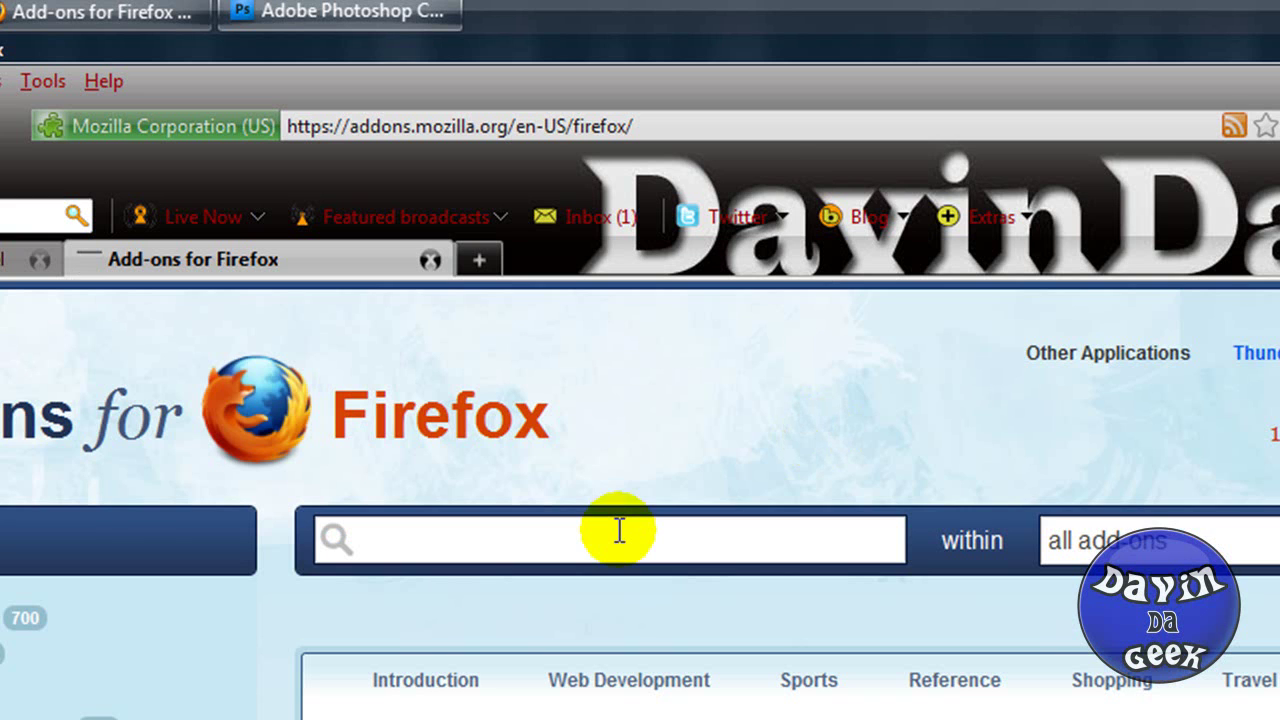
Search the add-ons for 'persona', fixing the misspelt term, to get 382 results.
click(613, 537)
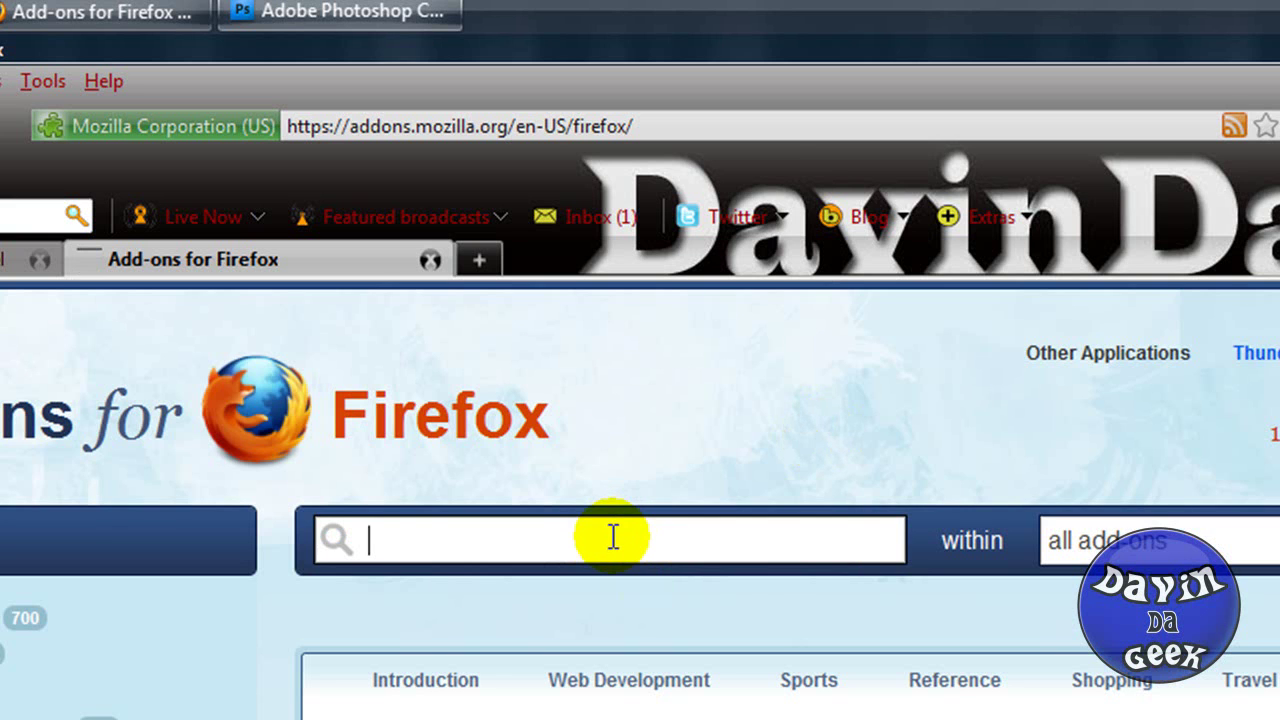
text(spee)
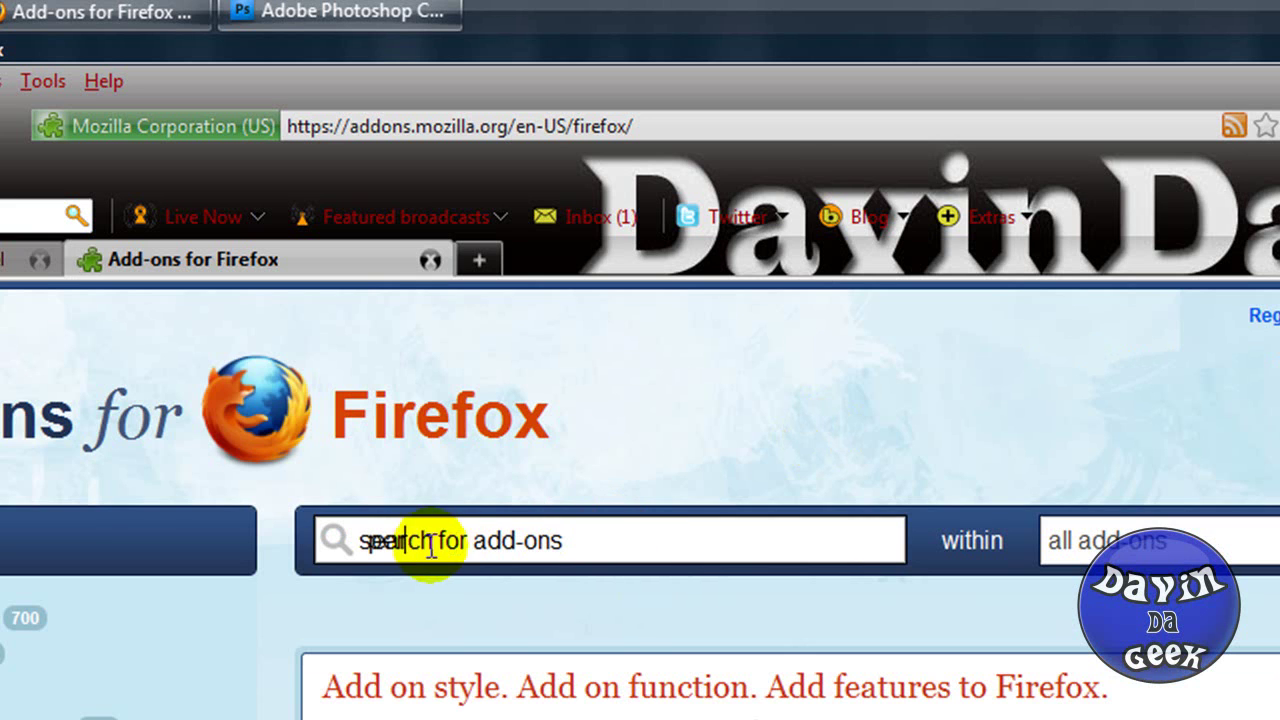
text(per)
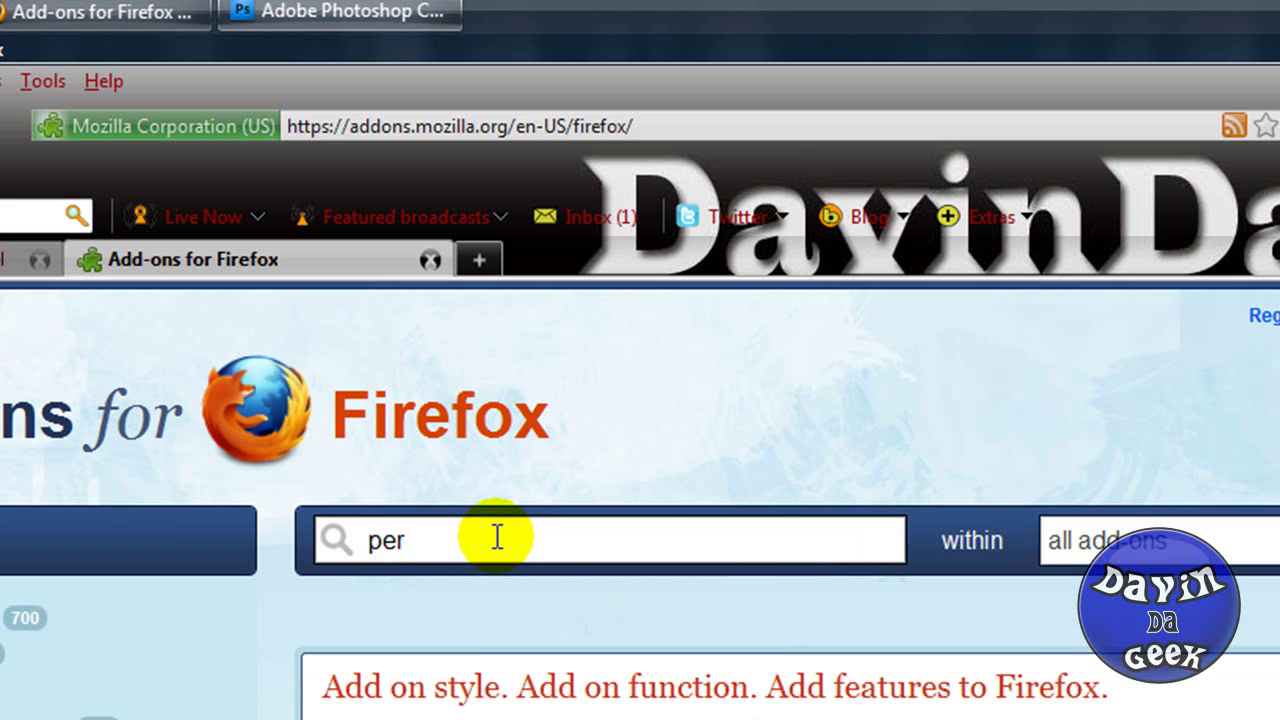
text(sana)
key(Return)
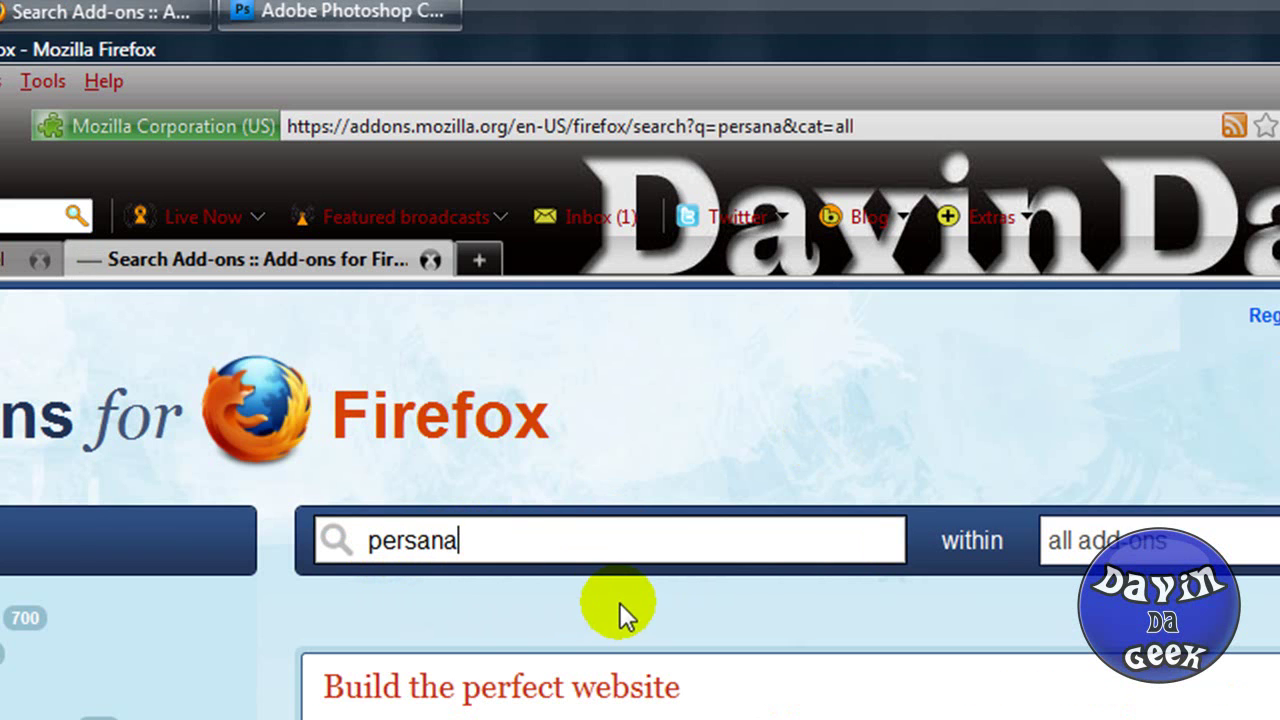
drag(540, 538, 441, 548)
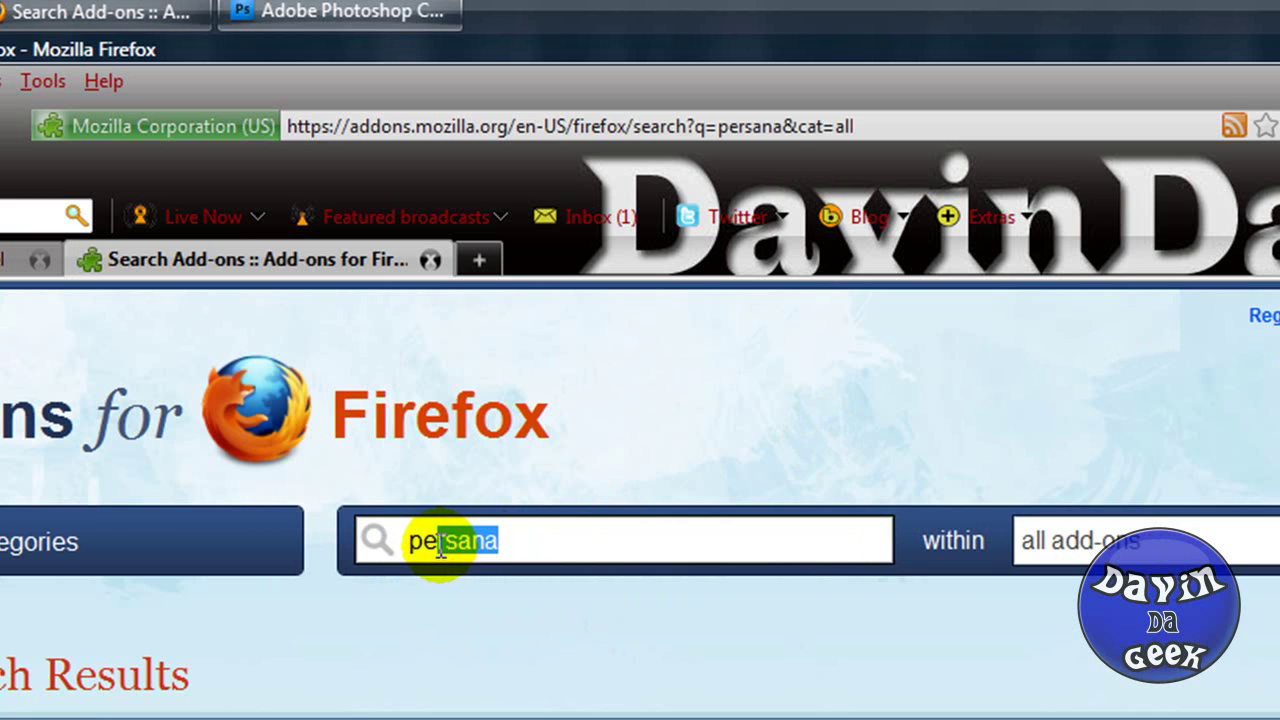
key(BackSpace)
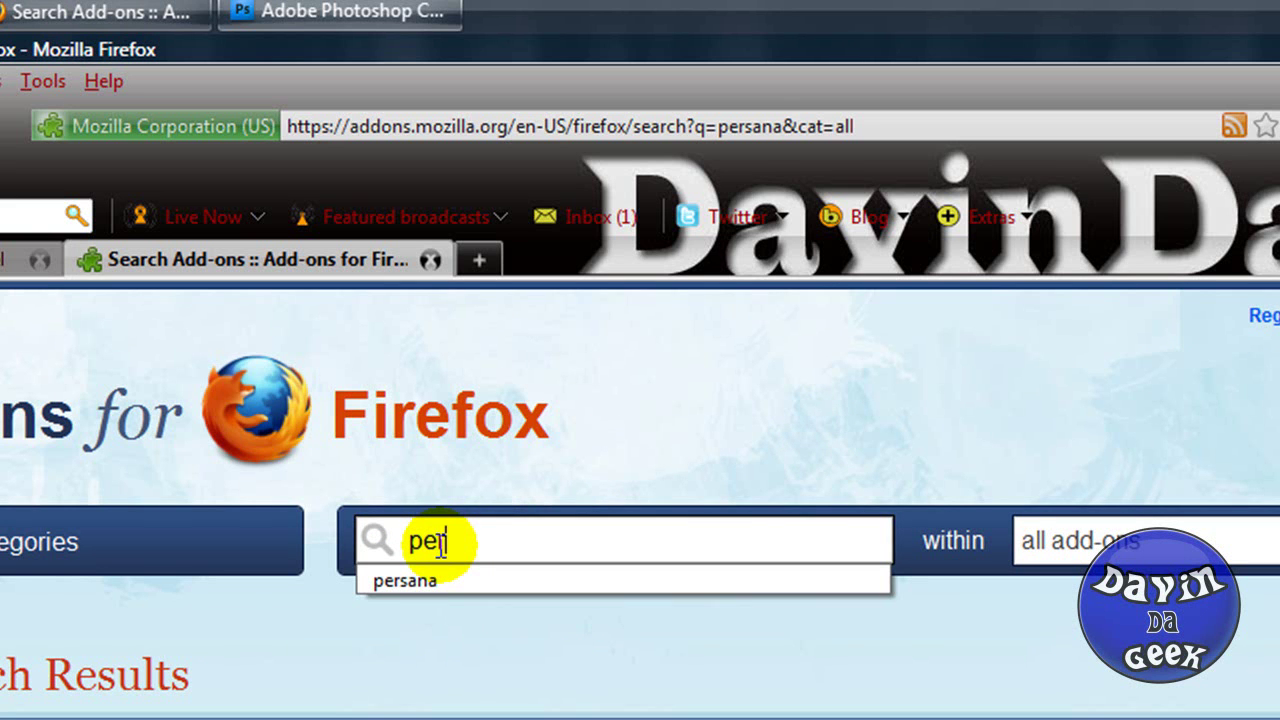
text(rson)
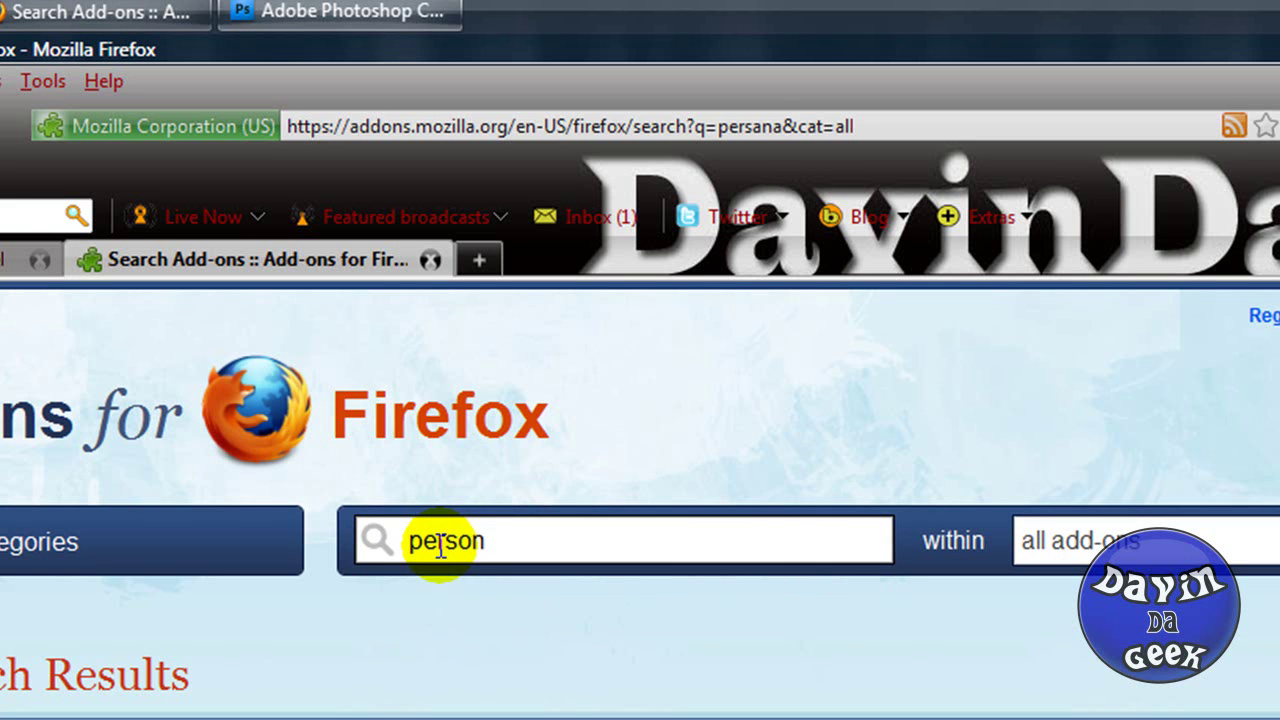
text(a)
key(Return)
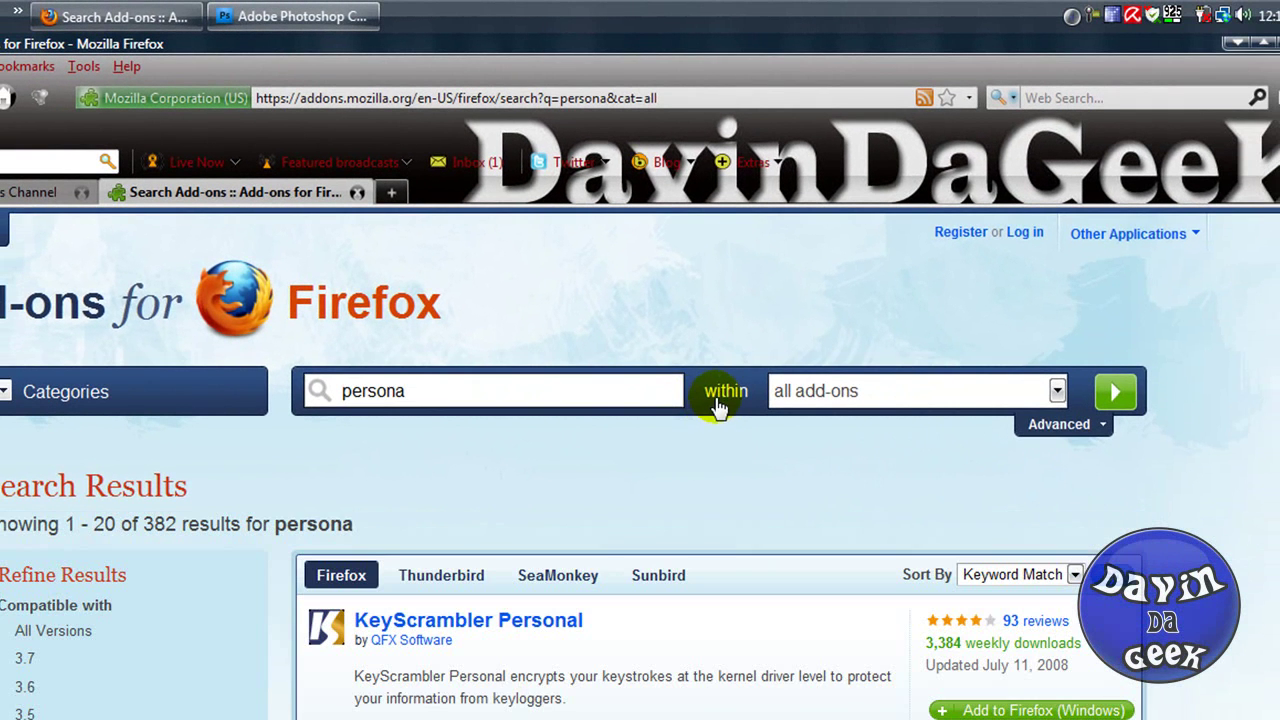
Open the Personas 1.3 page by Mozilla Labs, then minimize Firefox to return to Photoshop.
scroll(500, 443, down, 8)
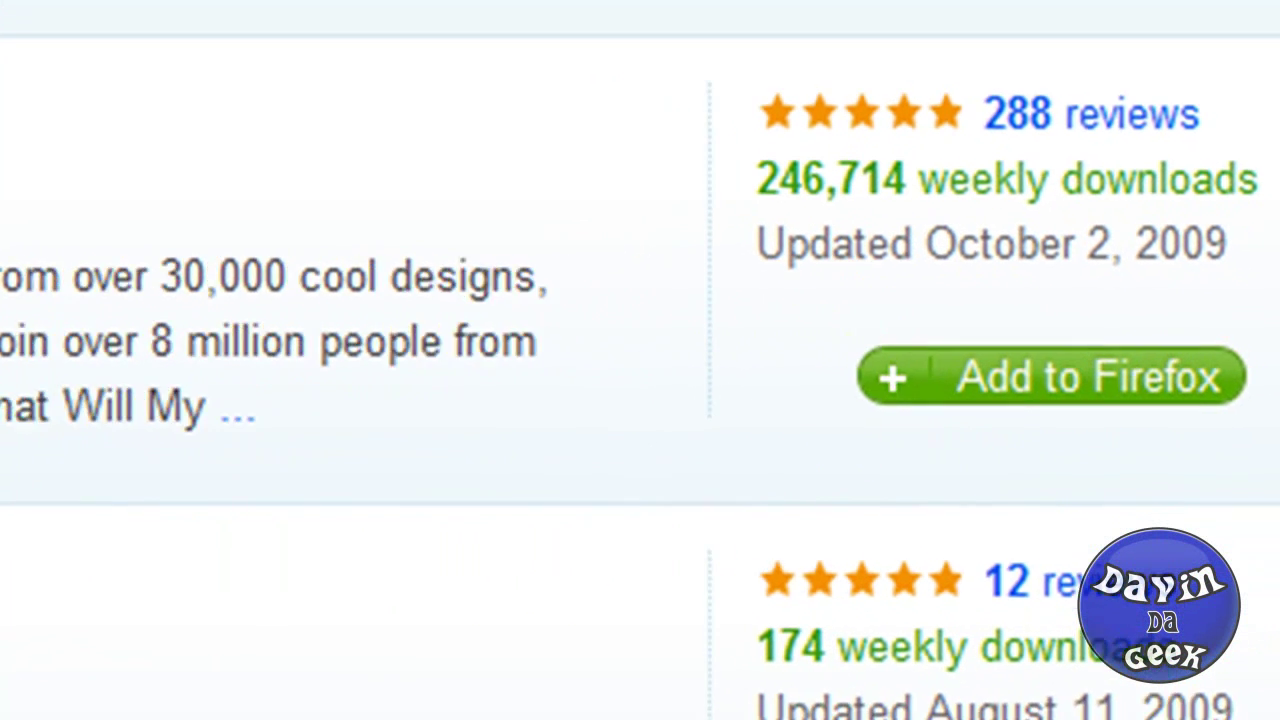
click(3, 198)
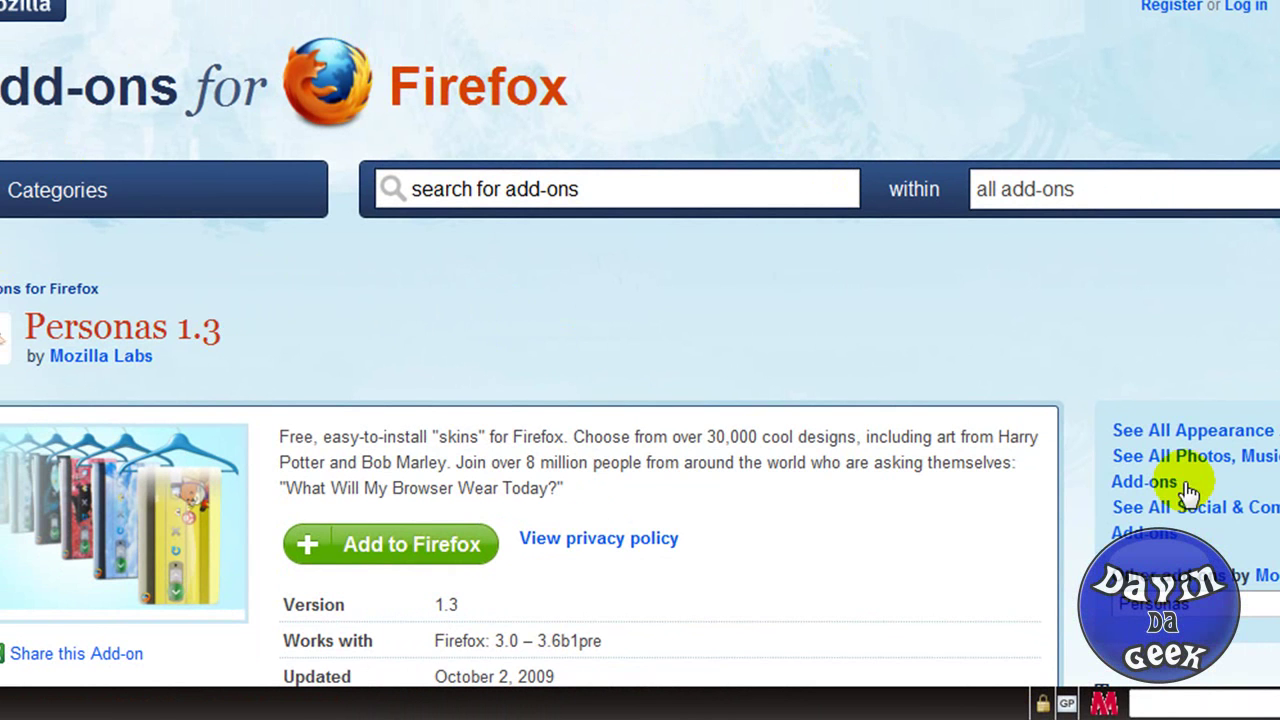
scroll(285, 615, down, 1)
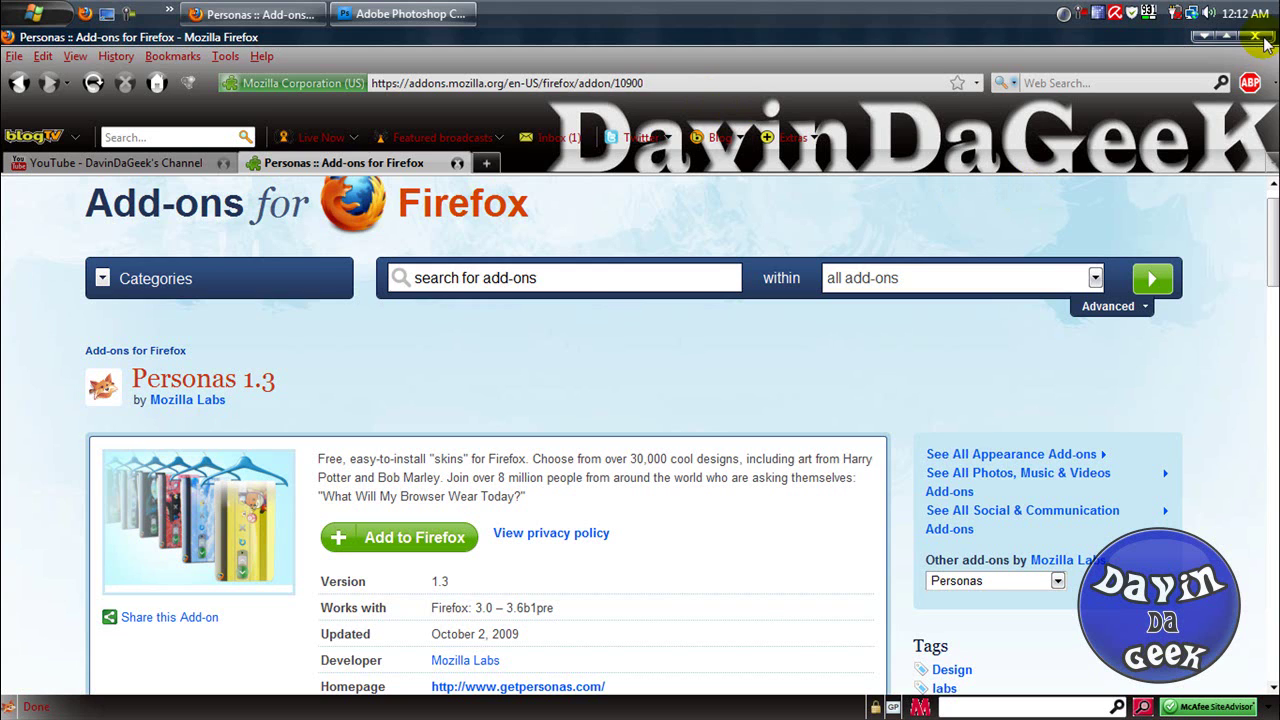
click(1201, 37)
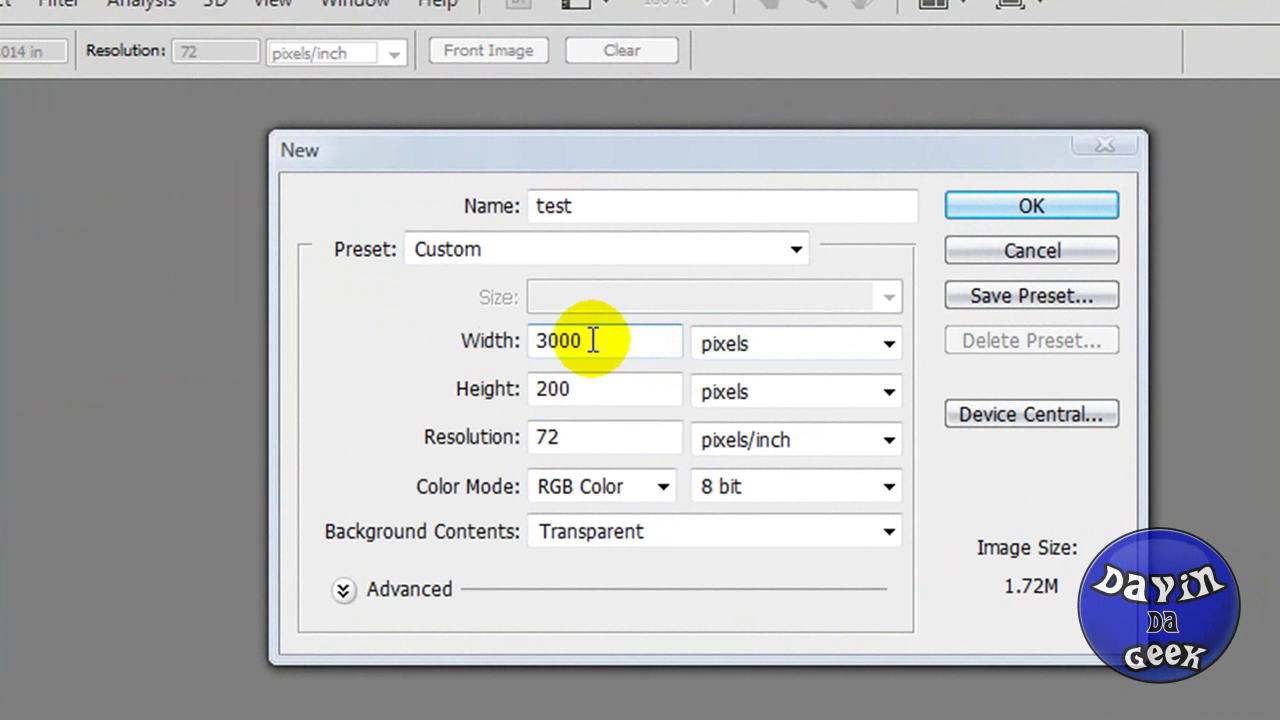
Create the transparent 3000×200-pixel image named test and select the Paint Bucket tool.
click(556, 341)
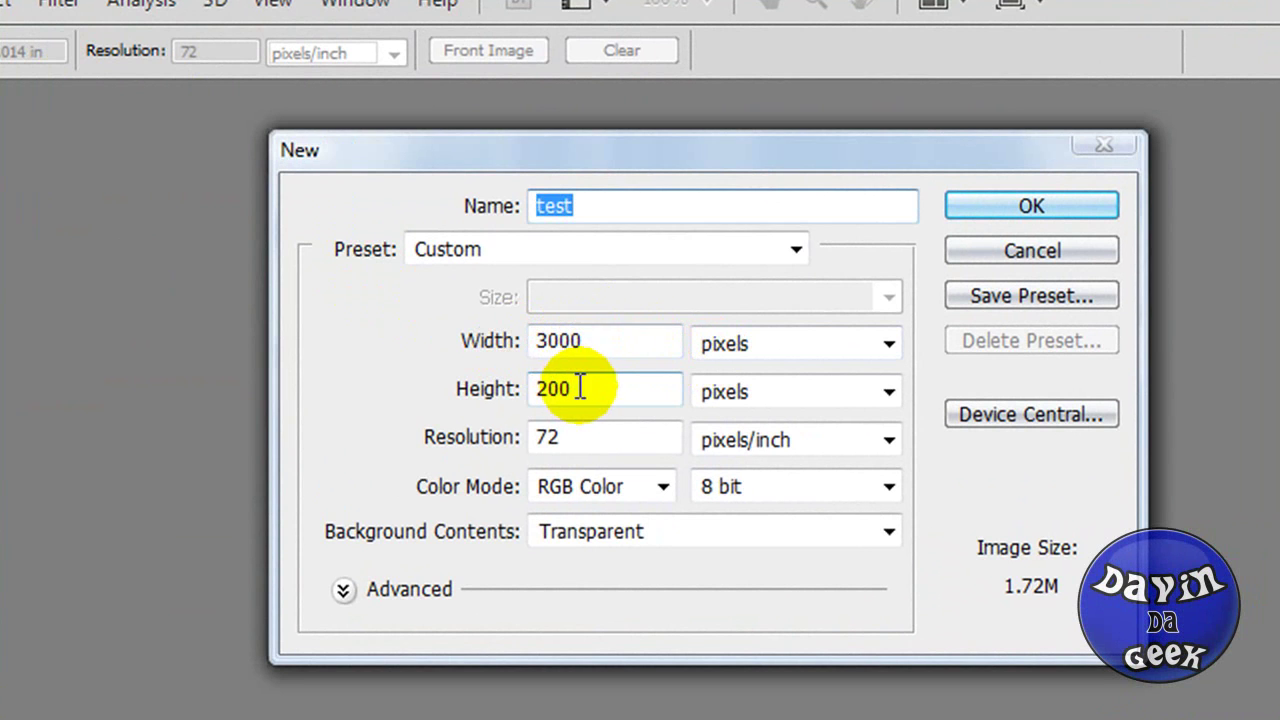
drag(577, 389, 530, 389)
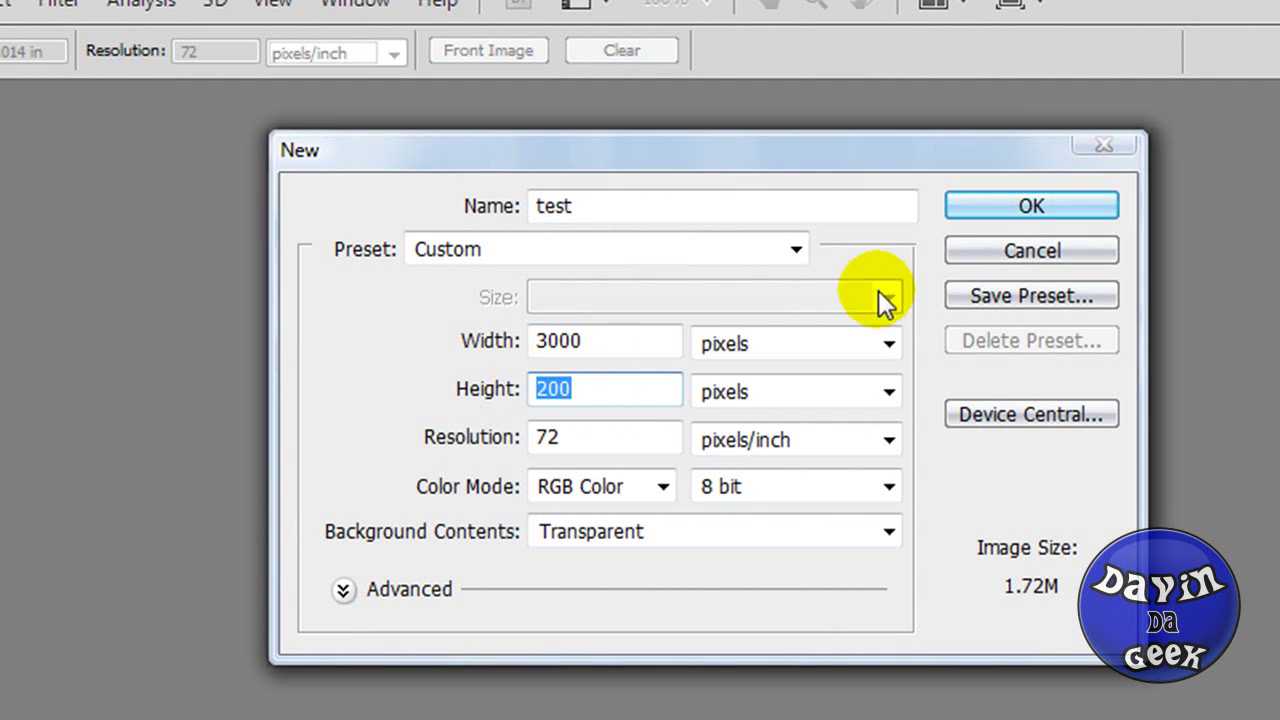
click(958, 210)
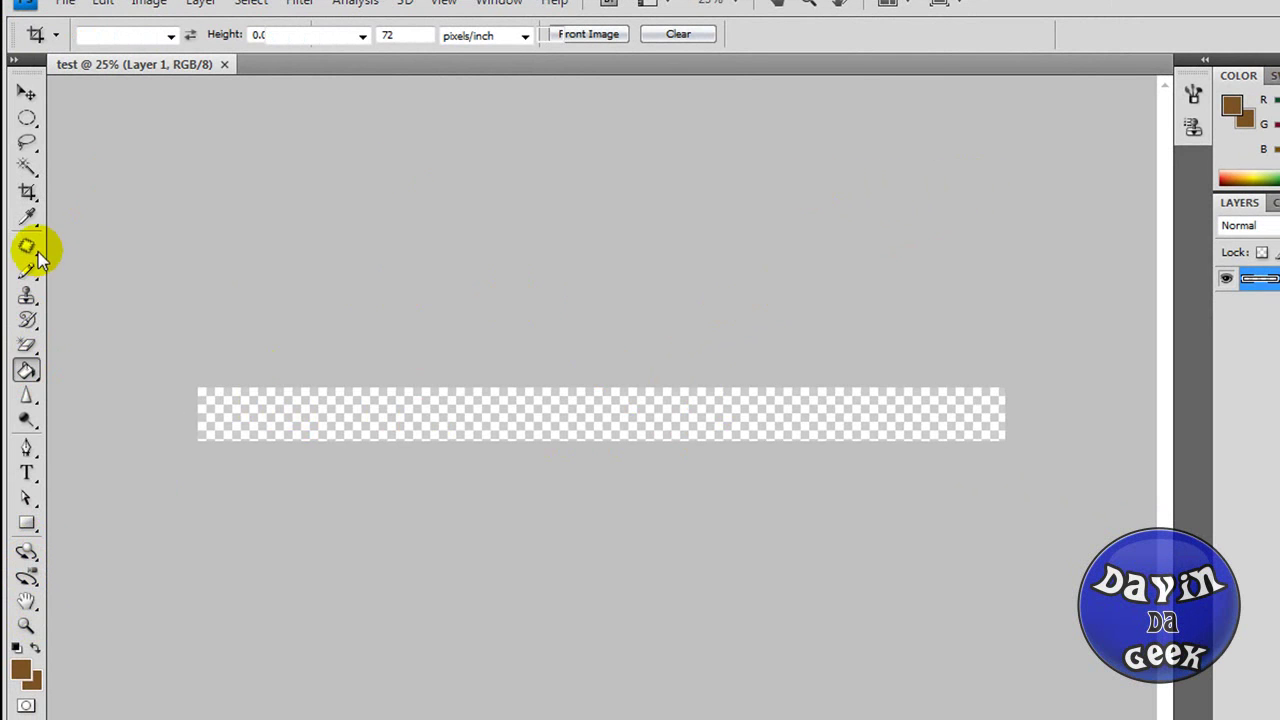
click(30, 368)
Fill the transparent test strip solid brown with the Paint Bucket, then choose the Pencil tool.
click(30, 368)
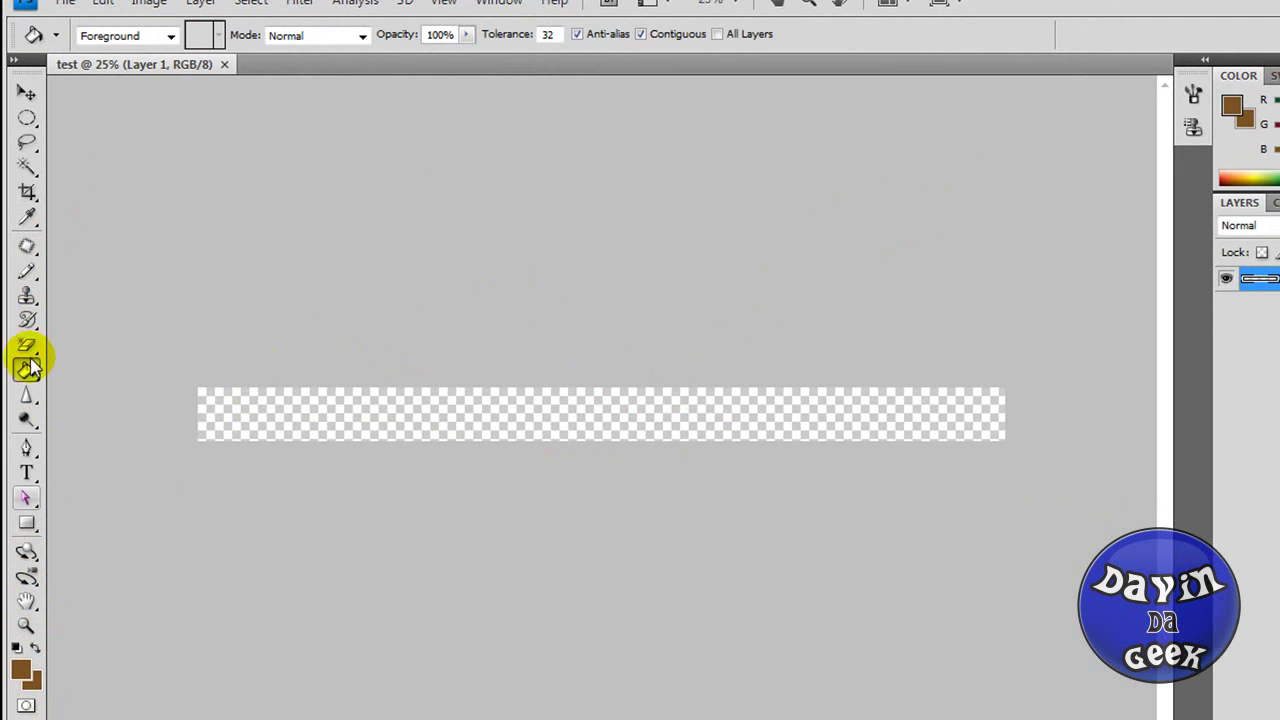
click(274, 399)
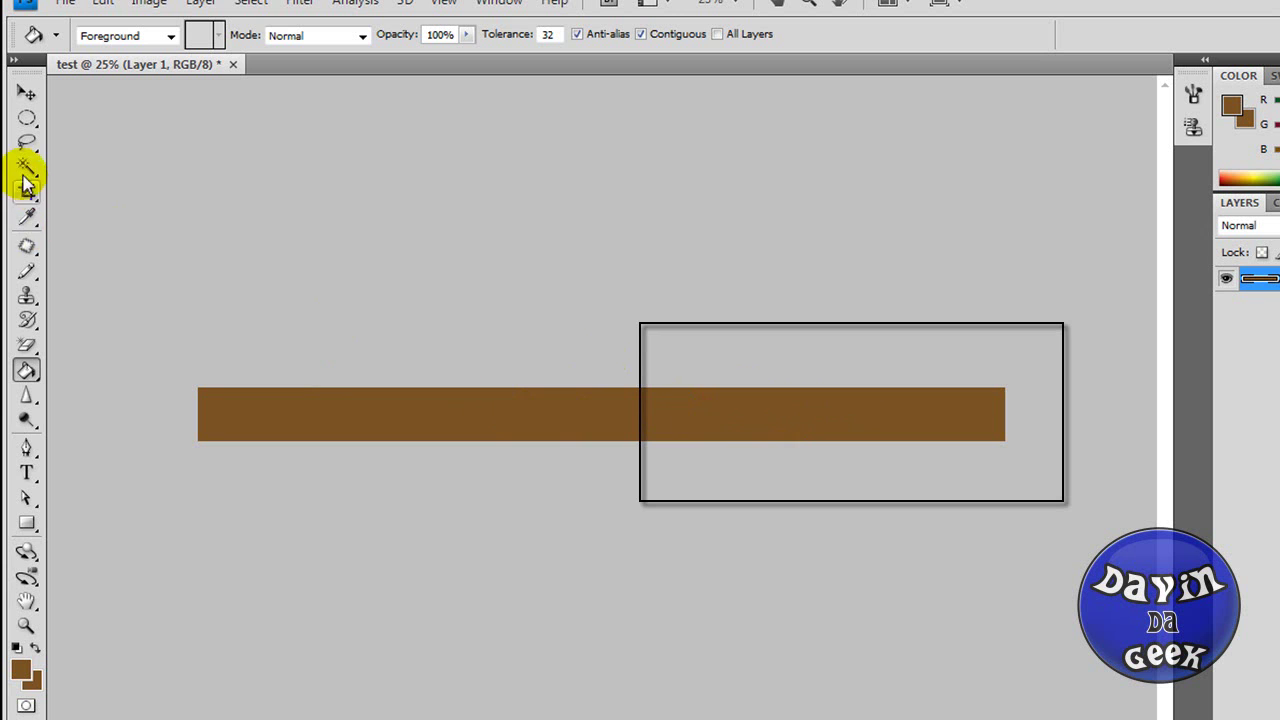
click(26, 271)
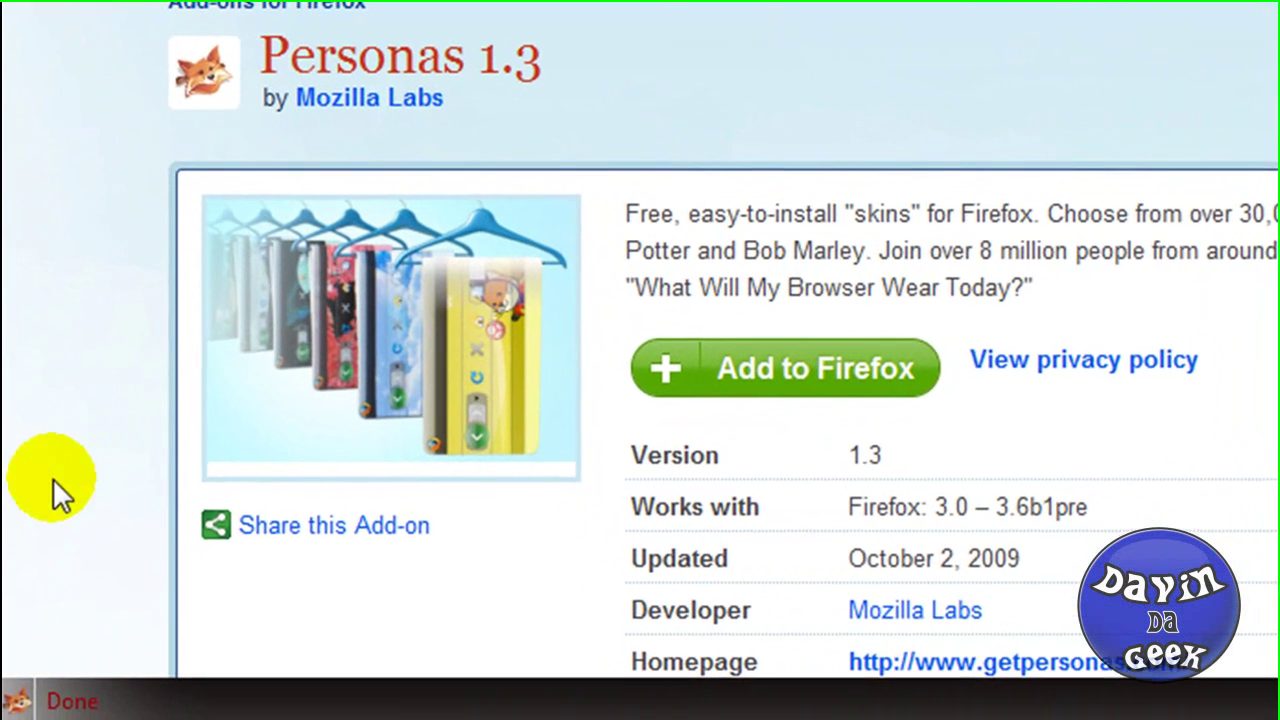
click(20, 700)
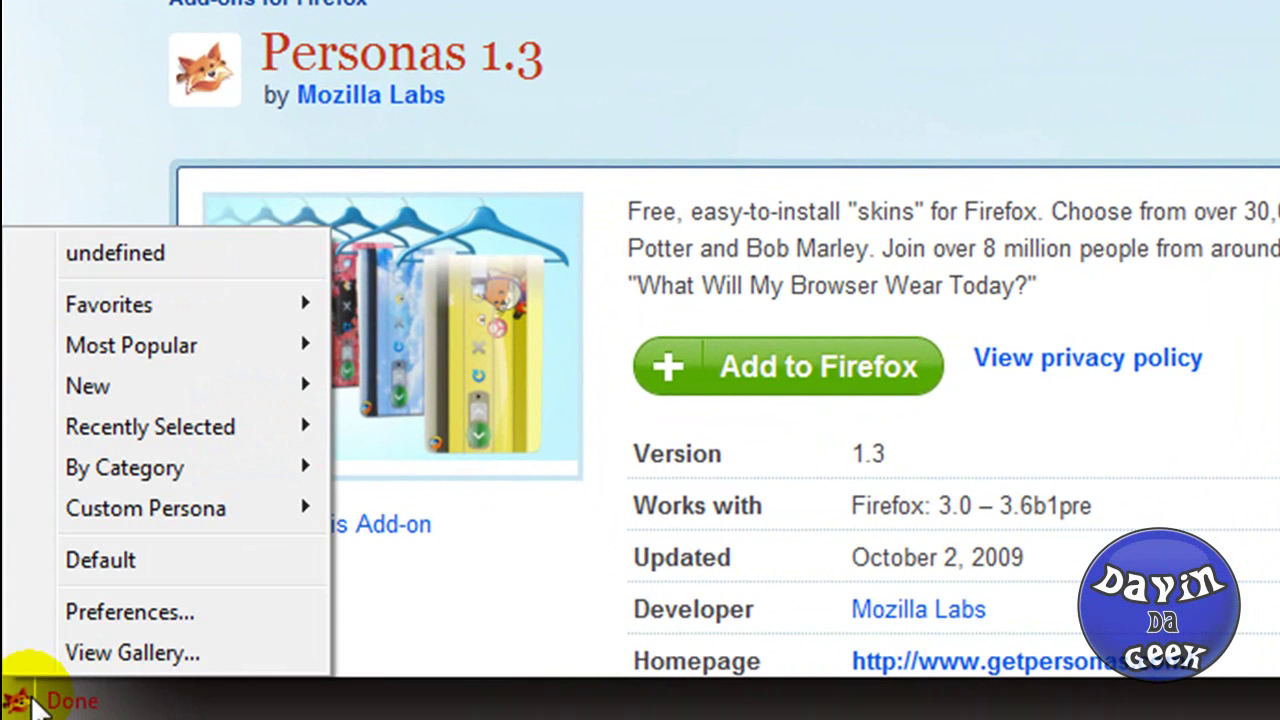
click(90, 615)
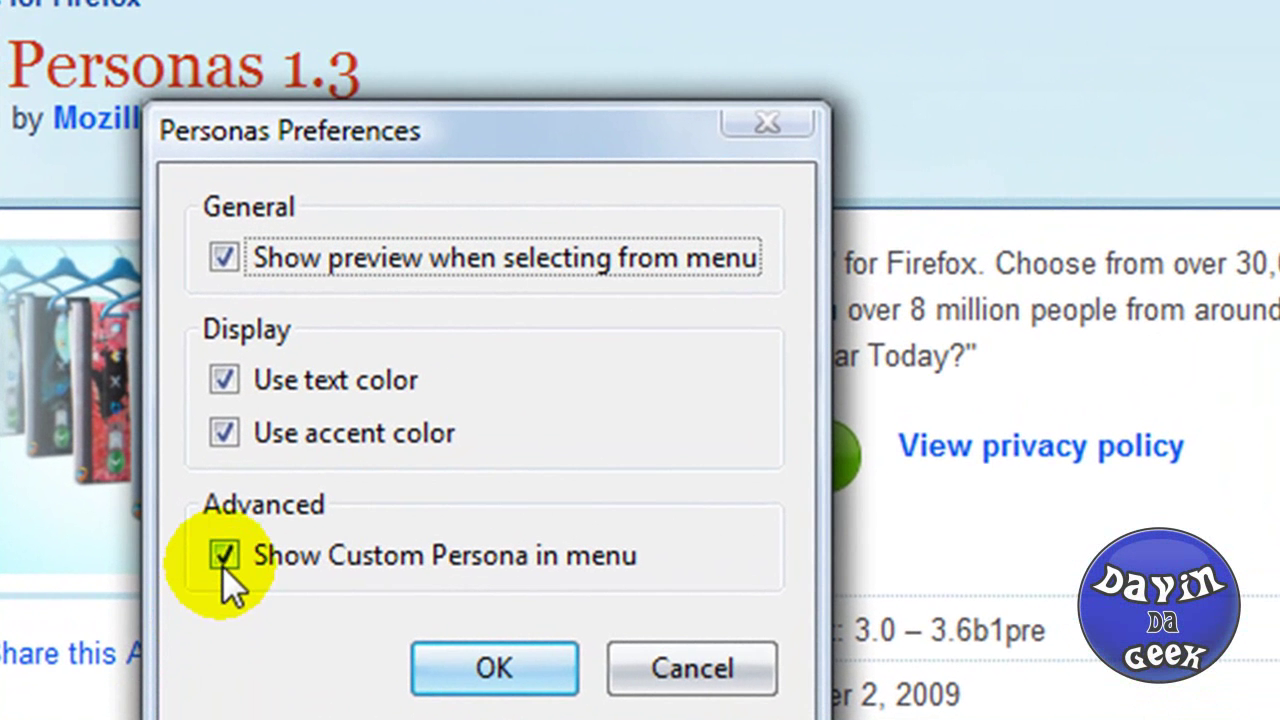
click(224, 556)
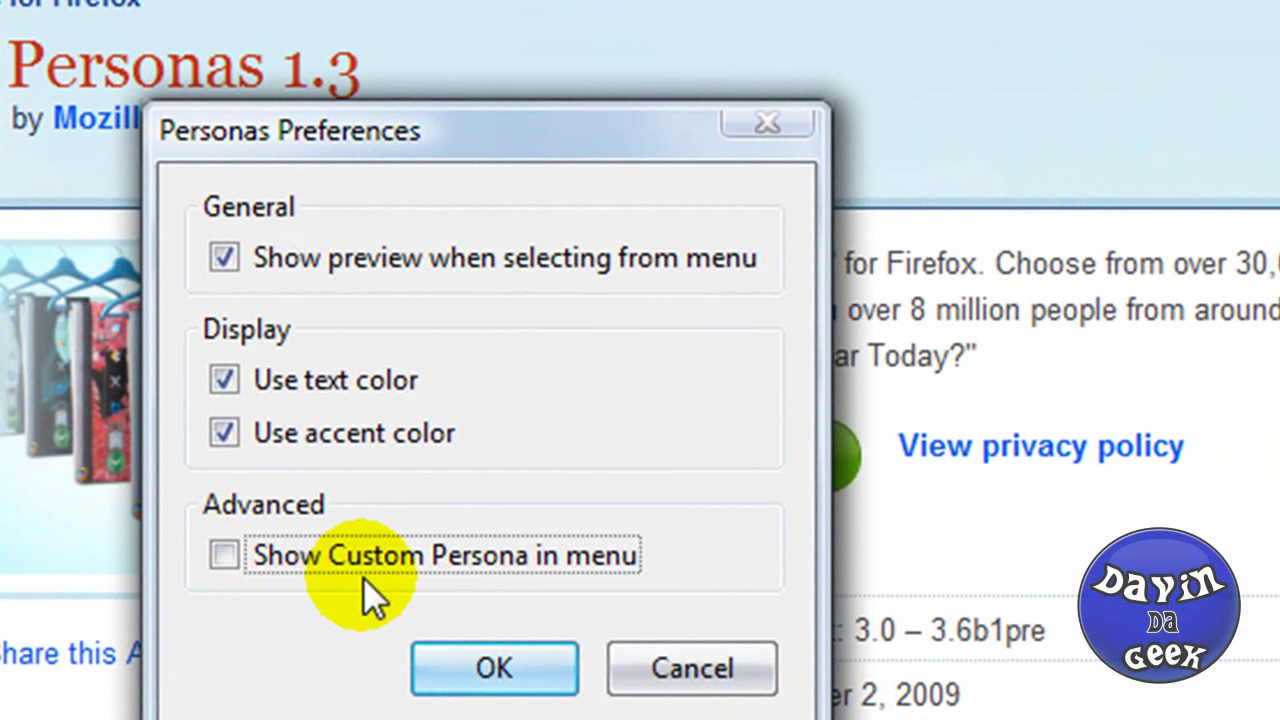
click(222, 556)
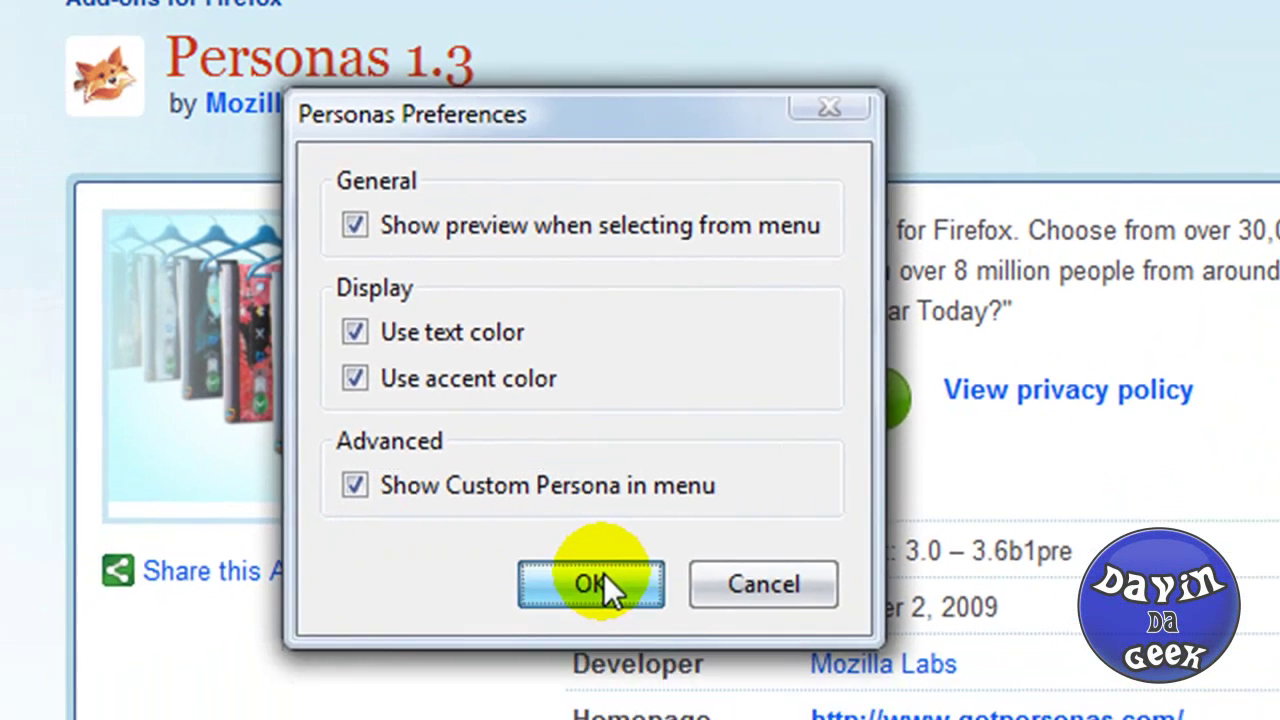
click(510, 660)
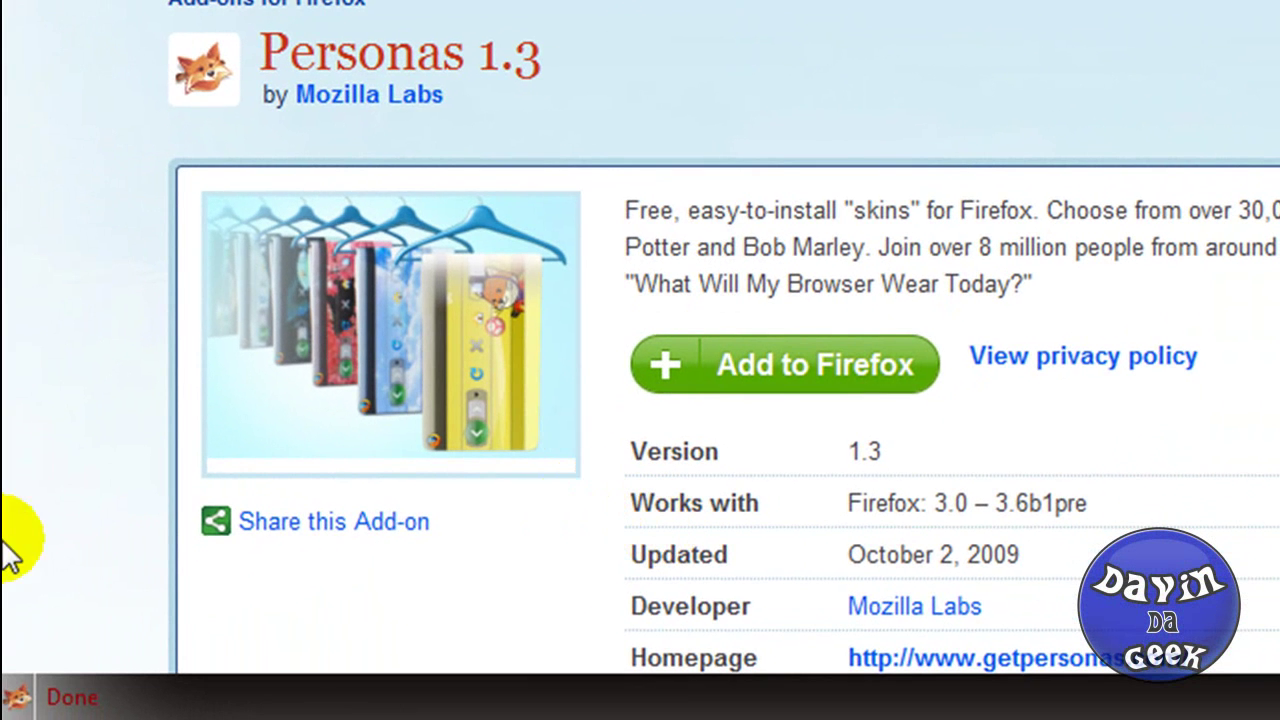
Set yay.jpg as the header image in the Custom Persona editor.
click(22, 702)
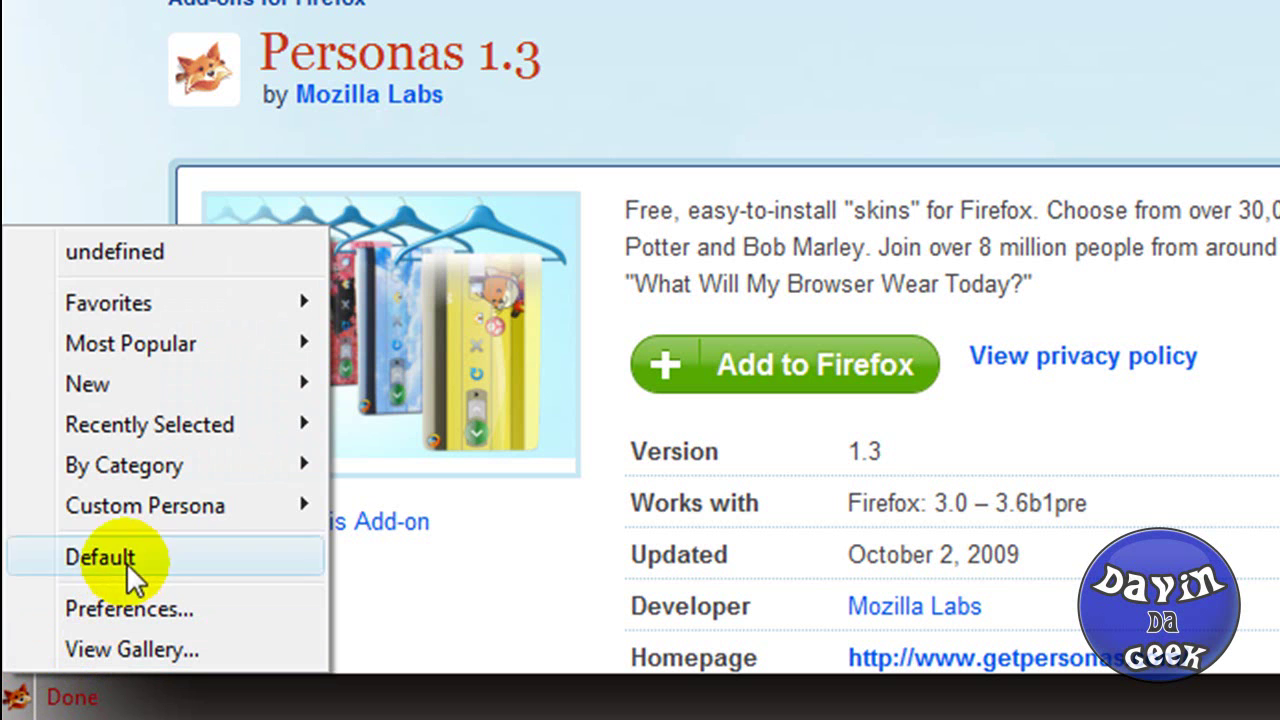
mouse_move(130, 503)
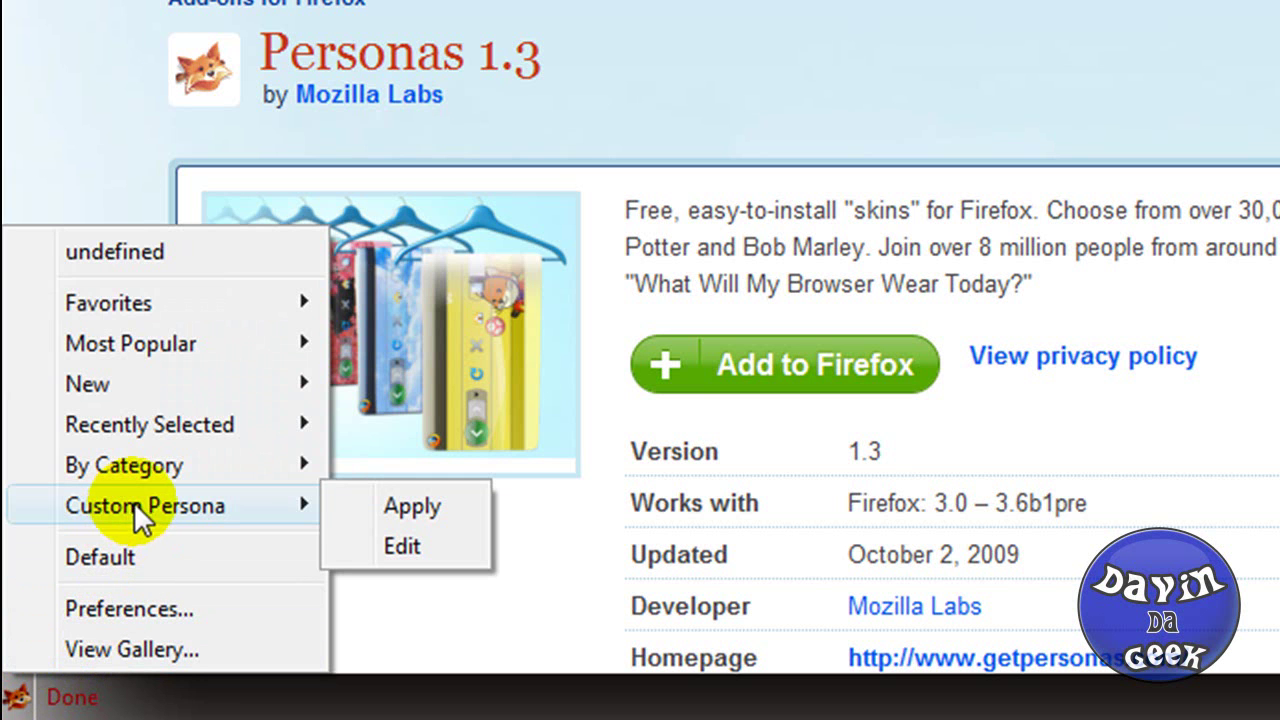
mouse_move(303, 503)
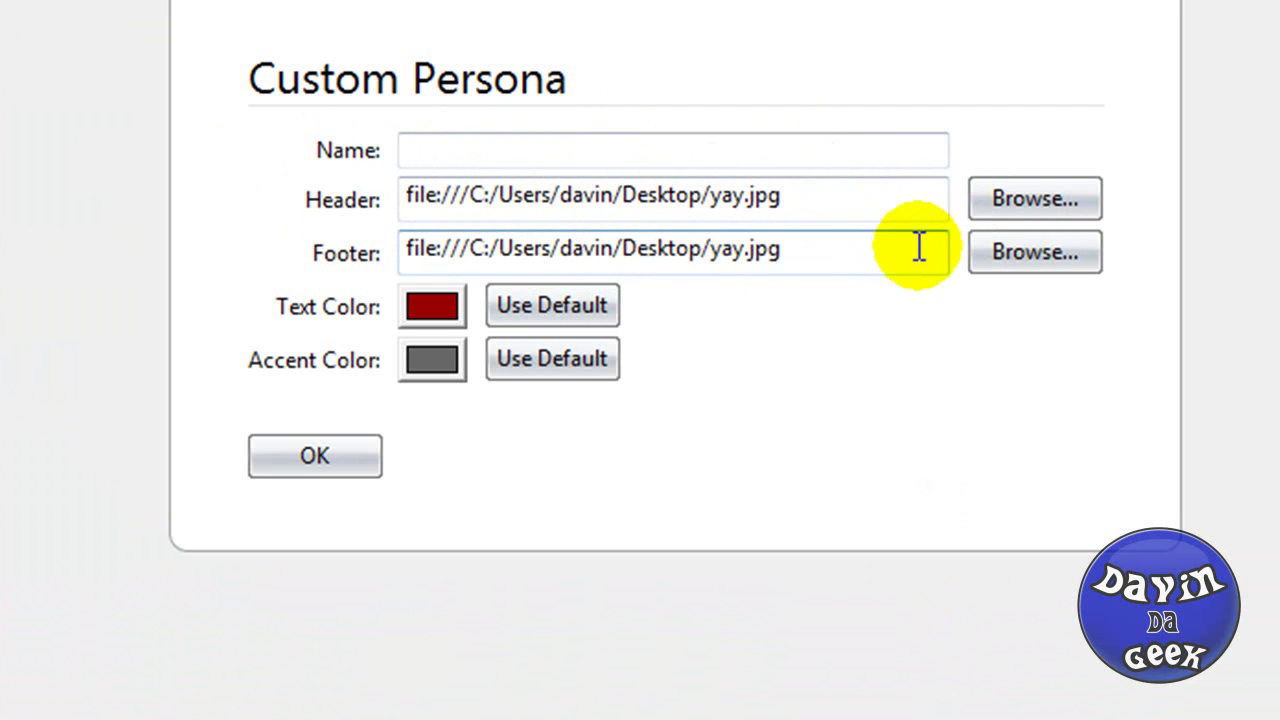
click(1020, 194)
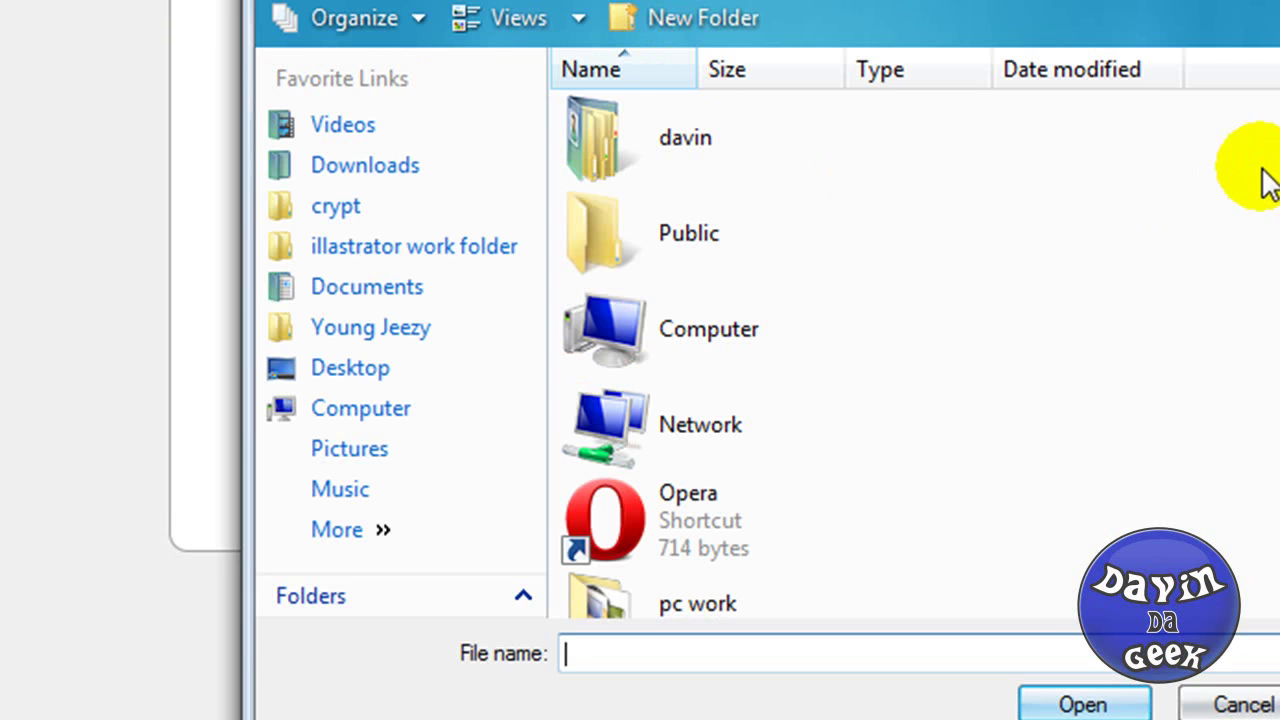
scroll(1275, 165, down, 8)
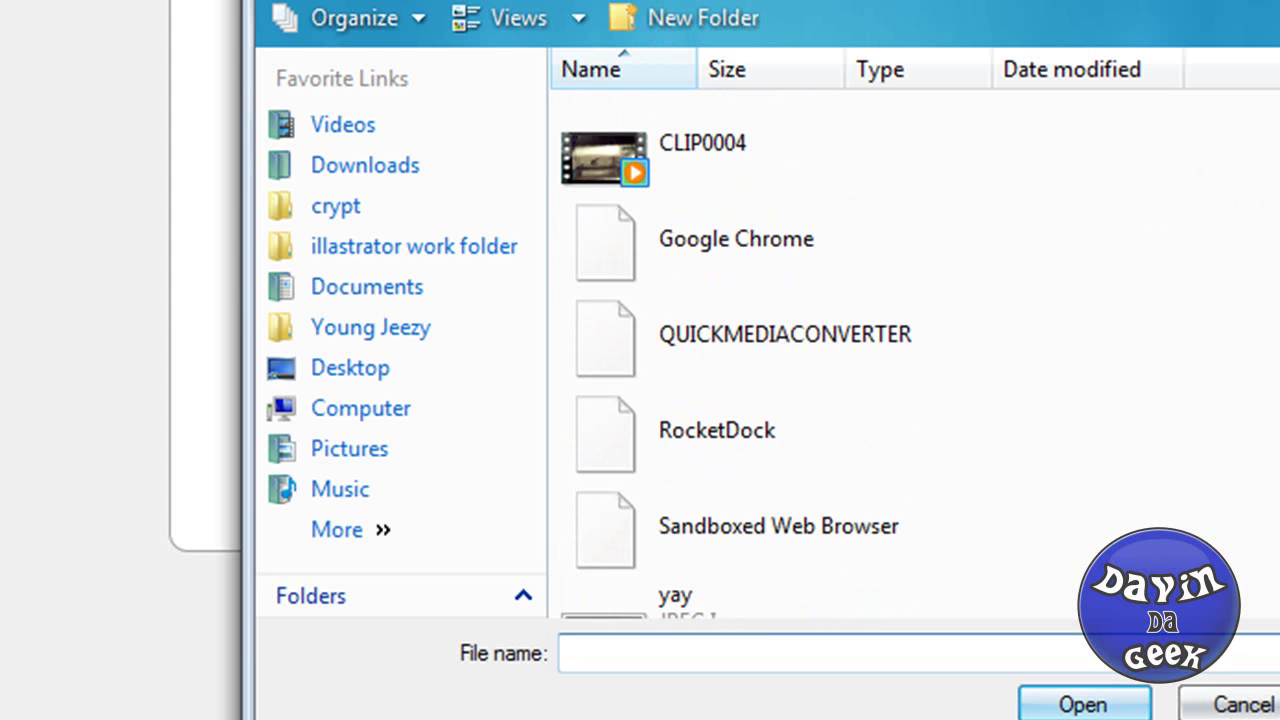
scroll(736, 354, down, 1)
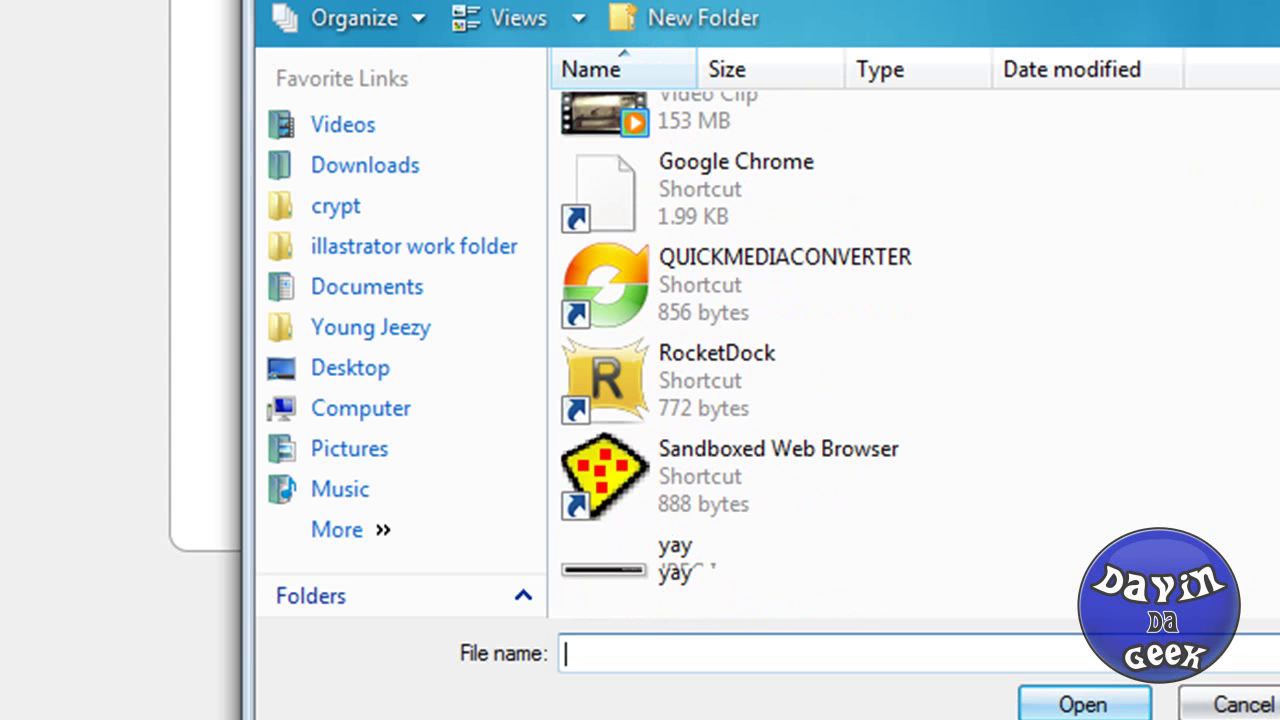
click(644, 570)
click(1128, 706)
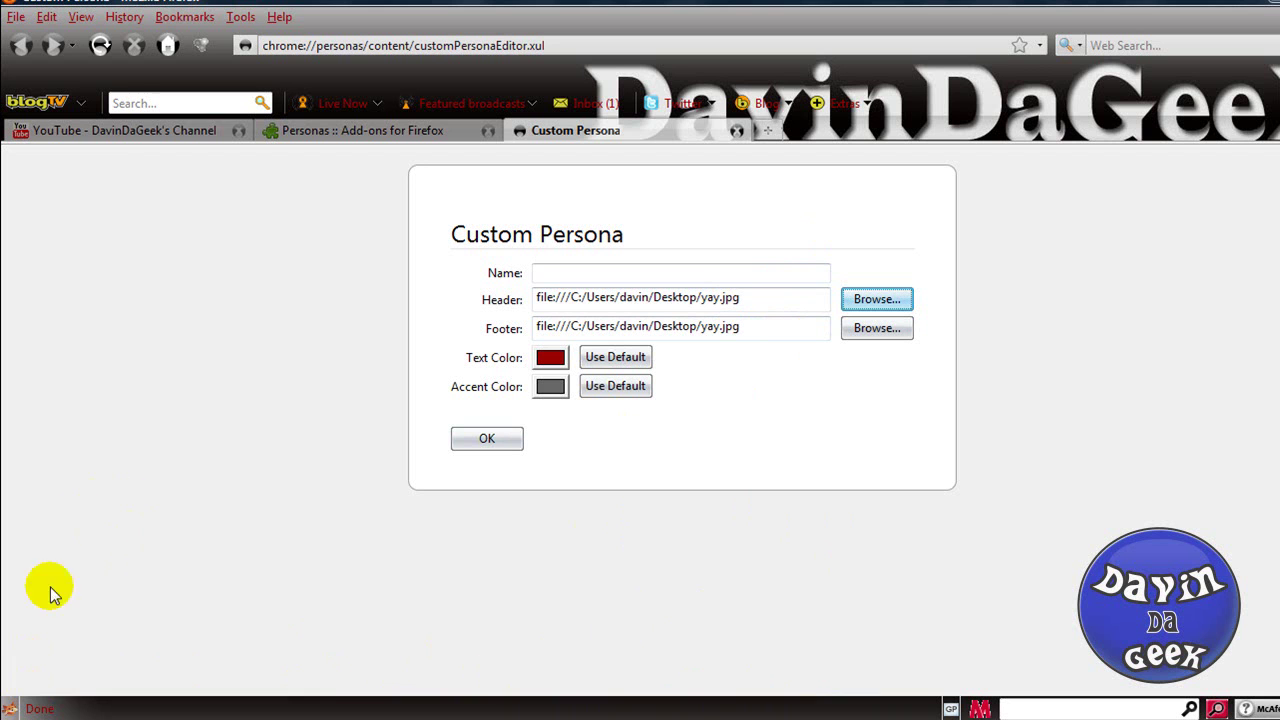
click(10, 708)
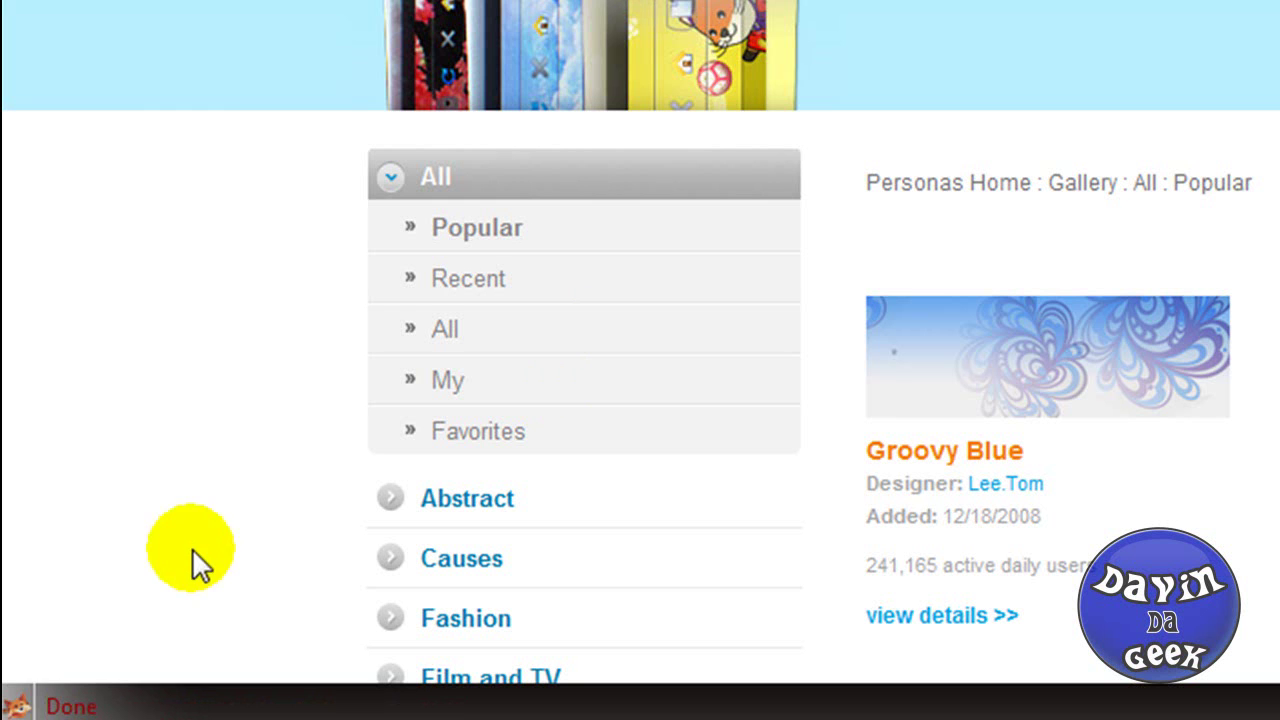
Open the Personas gallery's How to Create Personas guide and read the header image guidelines.
click(16, 706)
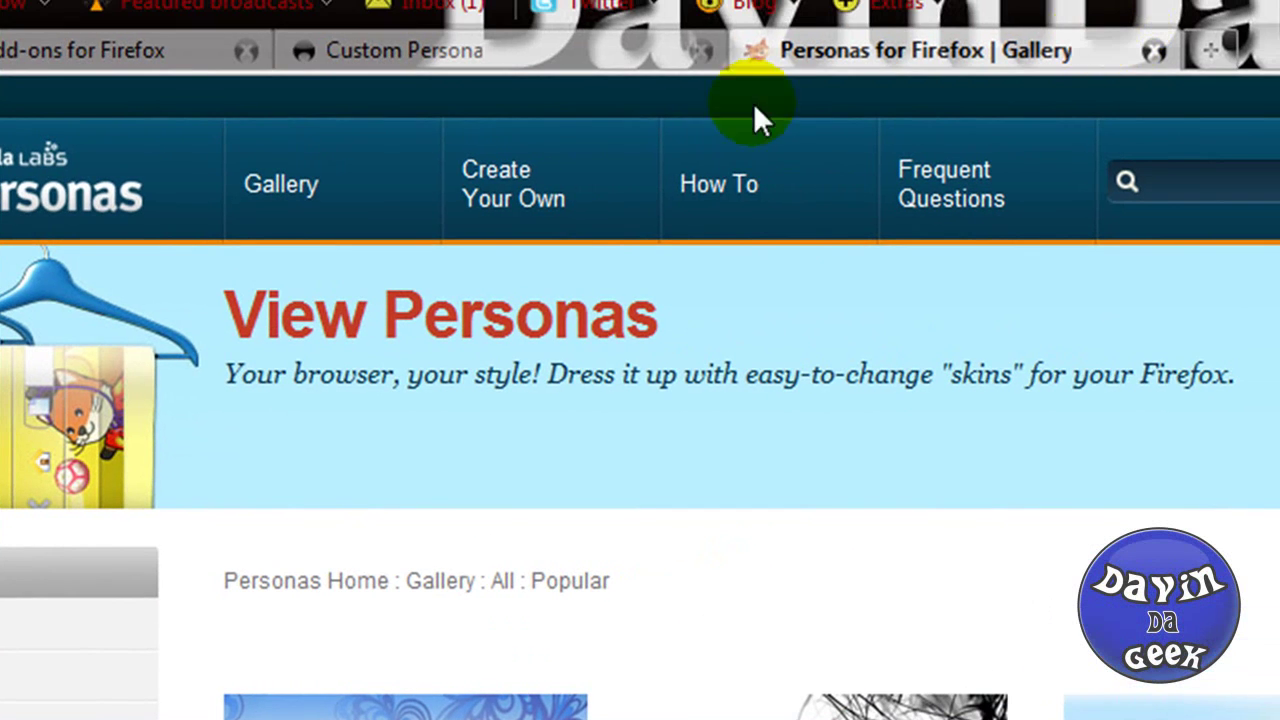
click(733, 203)
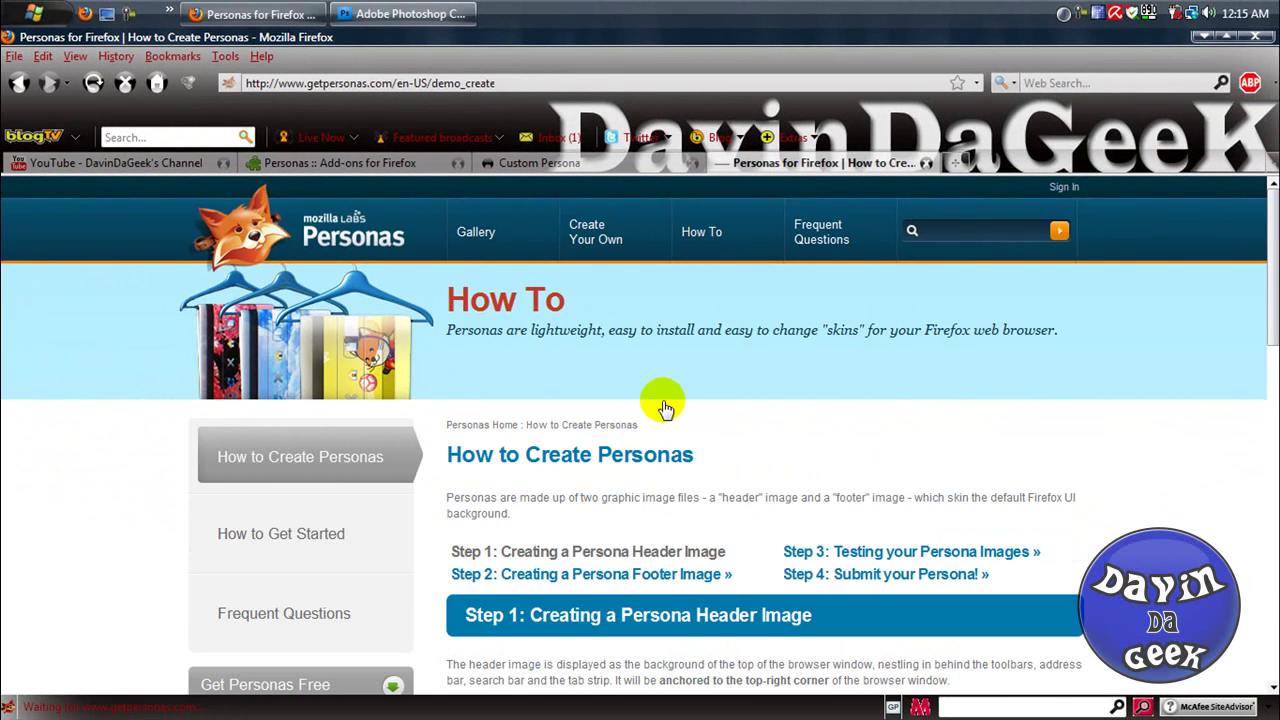
scroll(655, 514, down, 2)
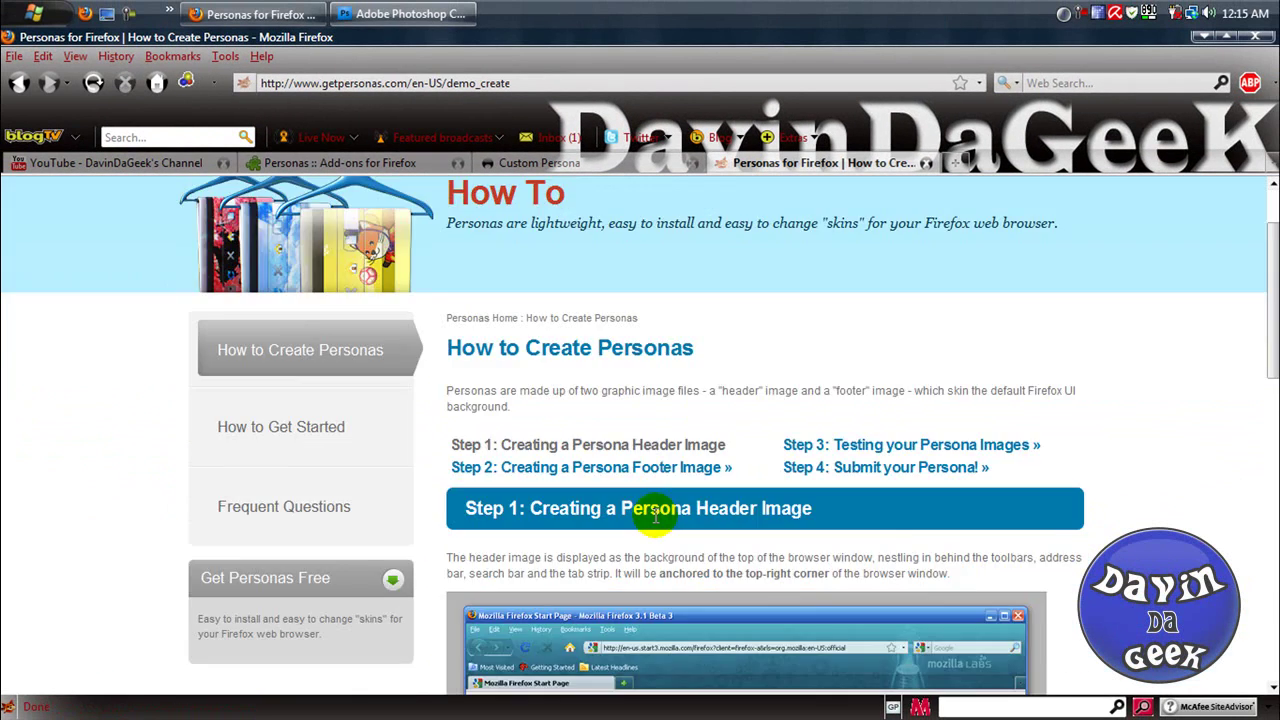
scroll(655, 512, down, 4)
scroll(577, 295, down, 8)
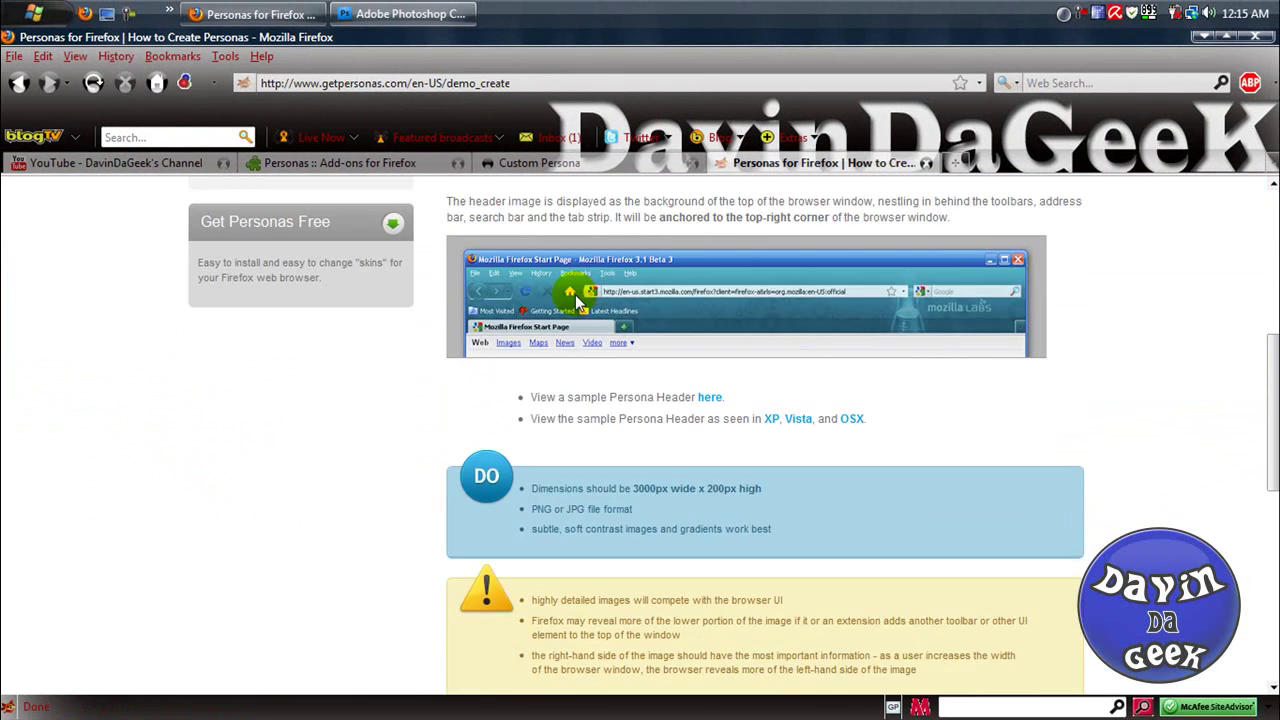
scroll(576, 300, up, 5)
scroll(576, 300, up, 6)
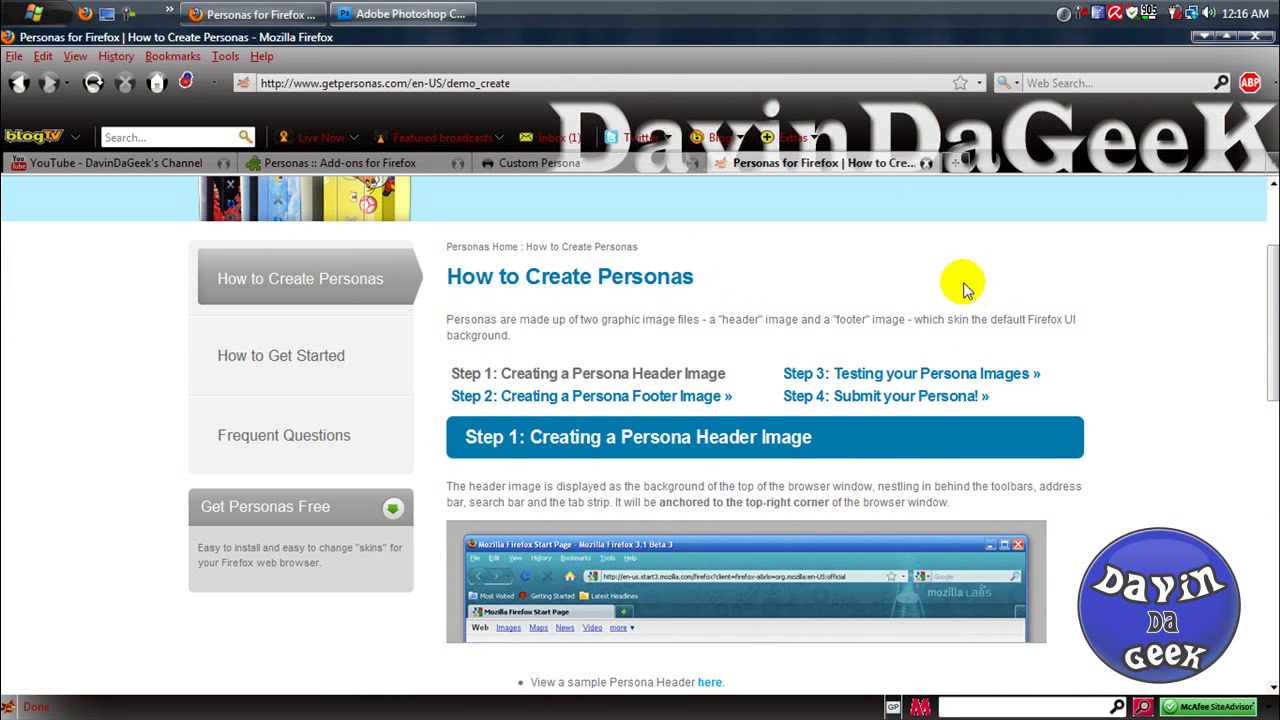
scroll(430, 291, up, 3)
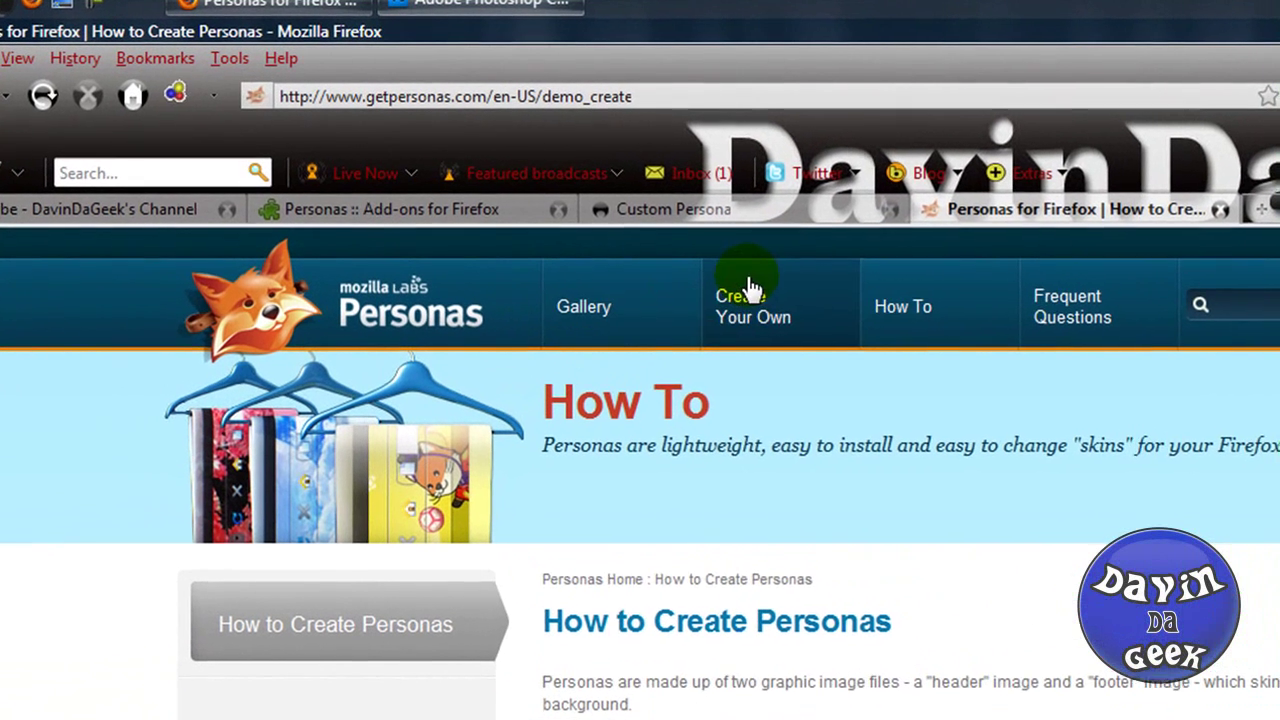
Look over the Create Your Own login page, then return to the Personas gallery.
click(589, 235)
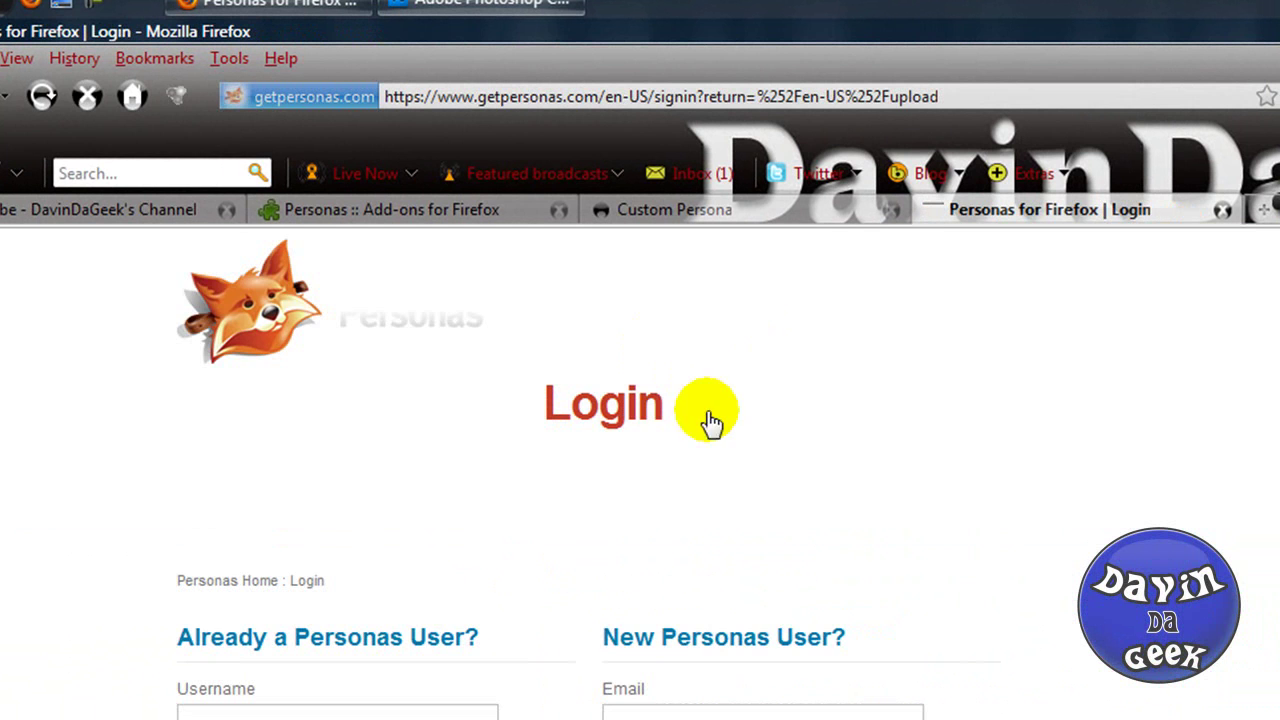
scroll(590, 560, down, 1)
scroll(753, 532, down, 6)
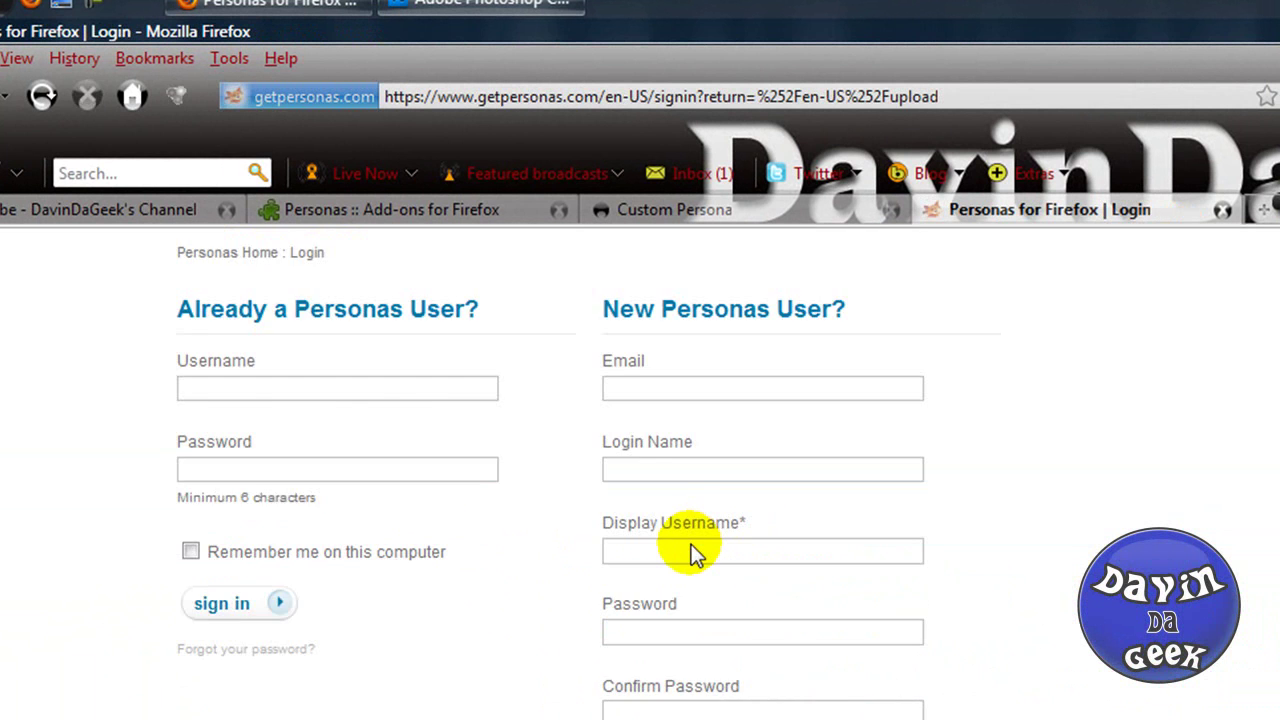
scroll(660, 552, up, 4)
scroll(660, 535, up, 3)
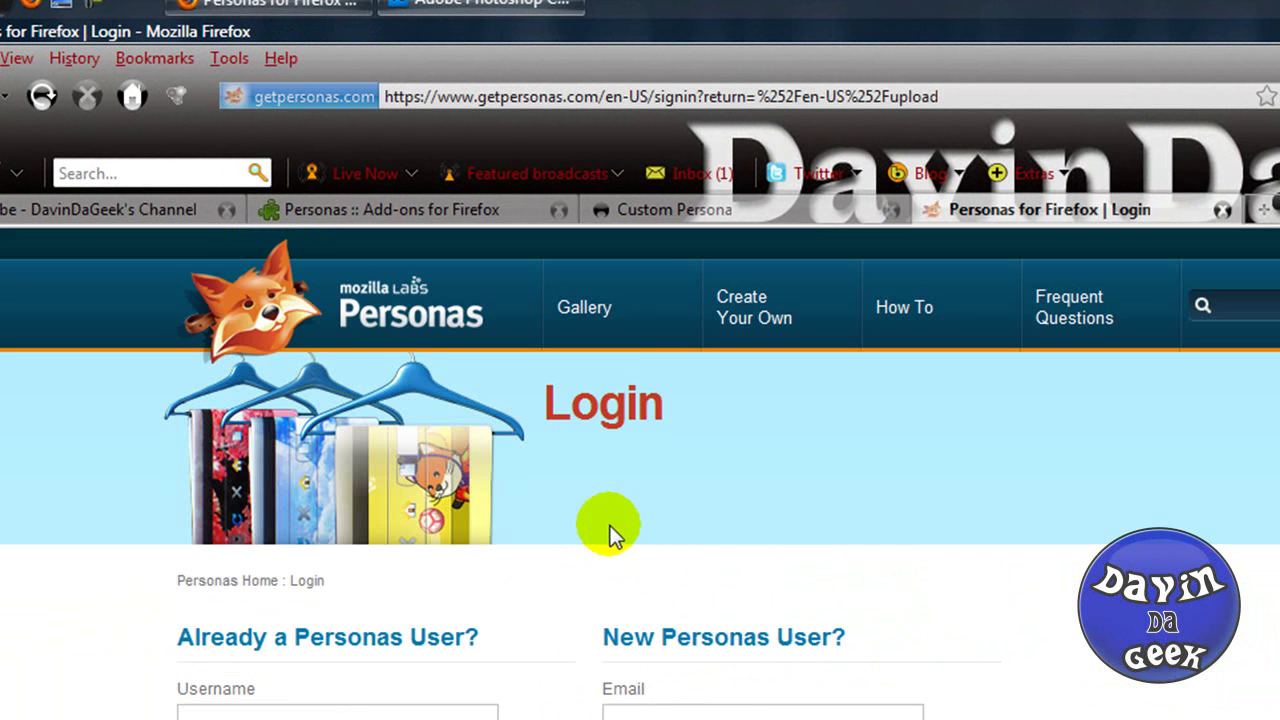
click(586, 303)
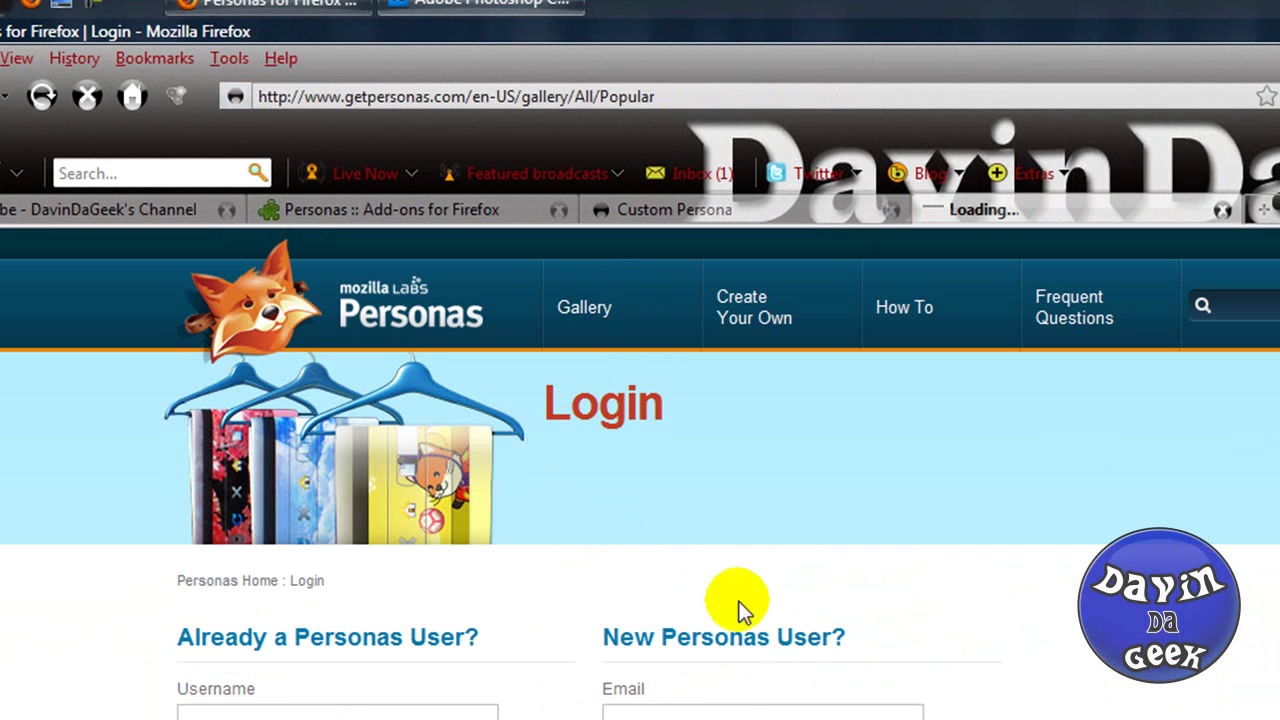